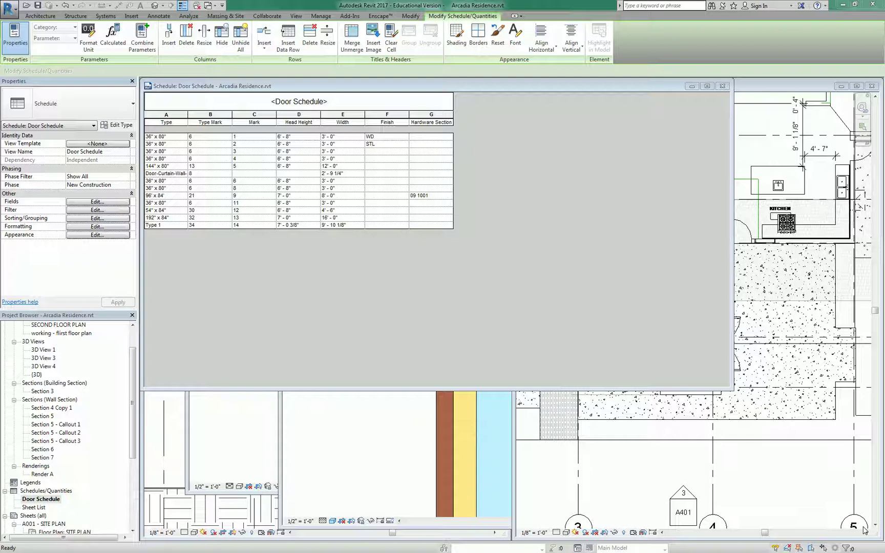
# - Remove the Mark and Hardware Section fields from the door schedule
pyautogui.click(249, 117)
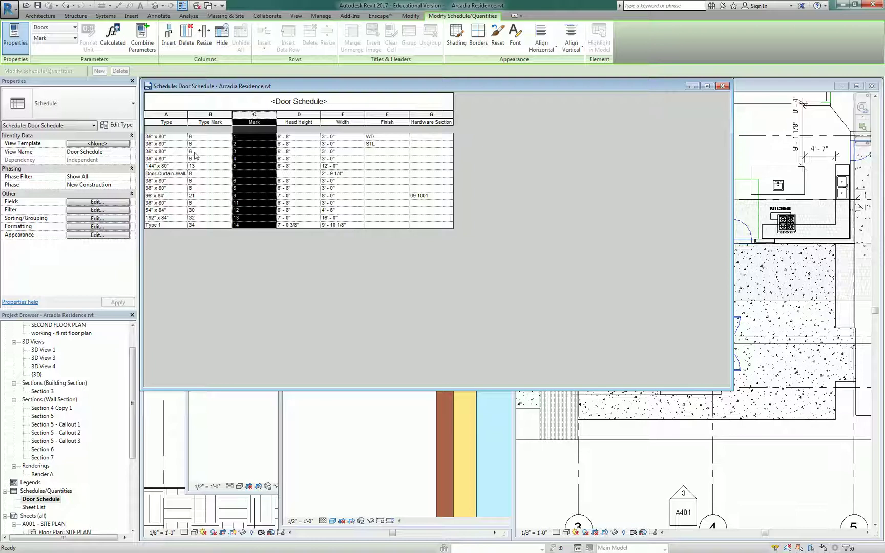
pyautogui.click(98, 203)
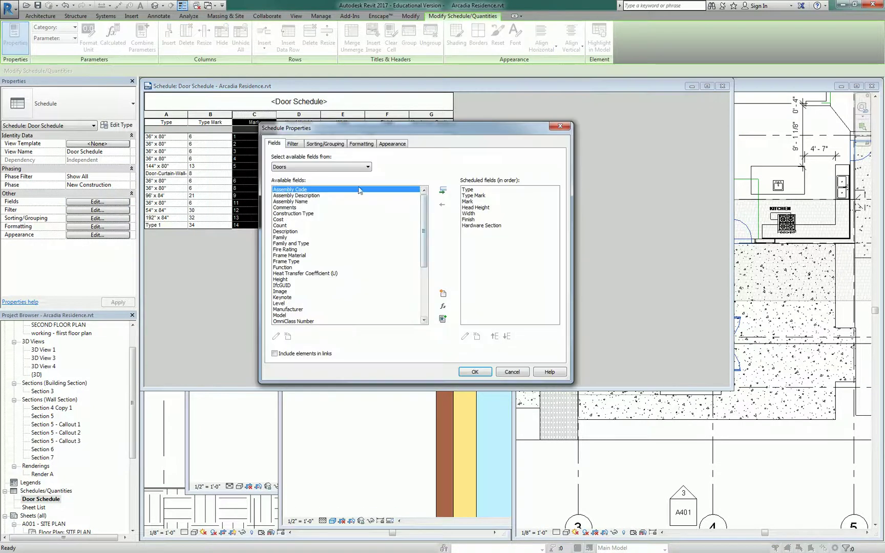
pyautogui.click(482, 202)
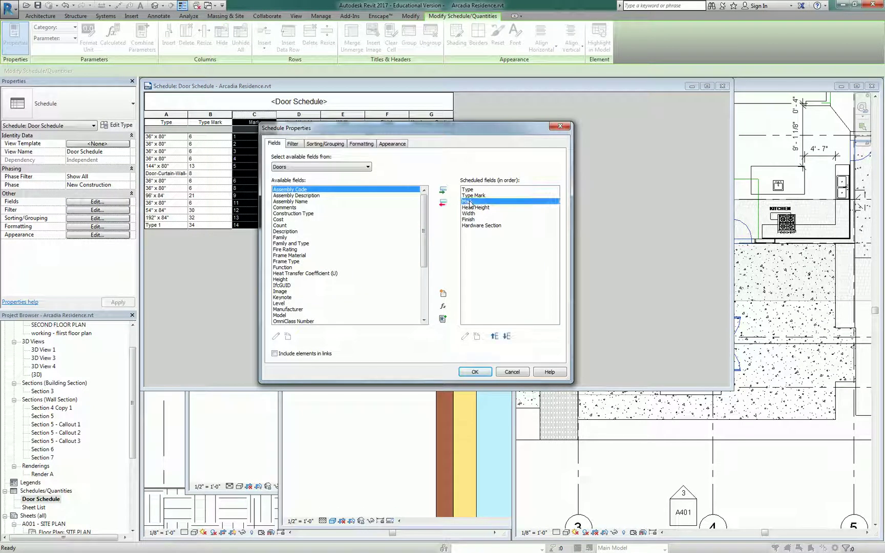
pyautogui.click(443, 204)
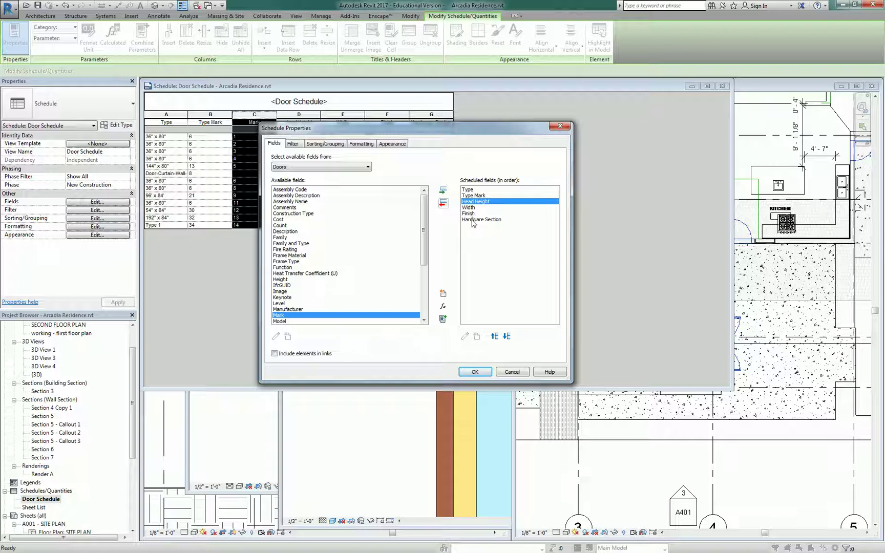
pyautogui.click(473, 219)
pyautogui.click(443, 203)
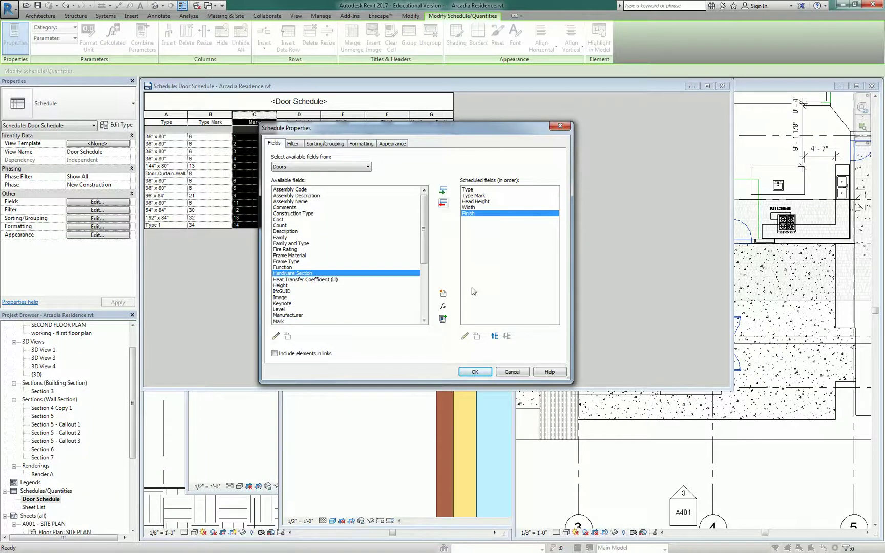
pyautogui.click(474, 372)
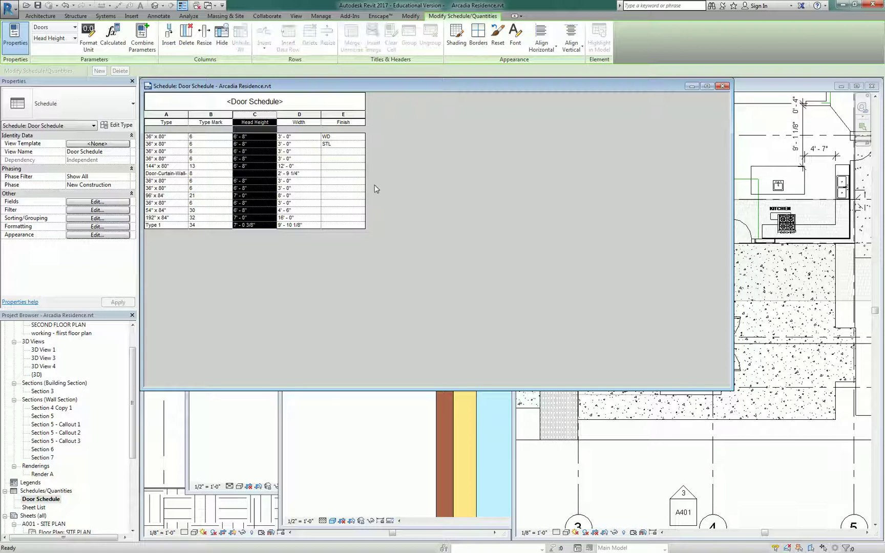
# - Add the Mark field back to the door schedule's scheduled fields
pyautogui.click(348, 176)
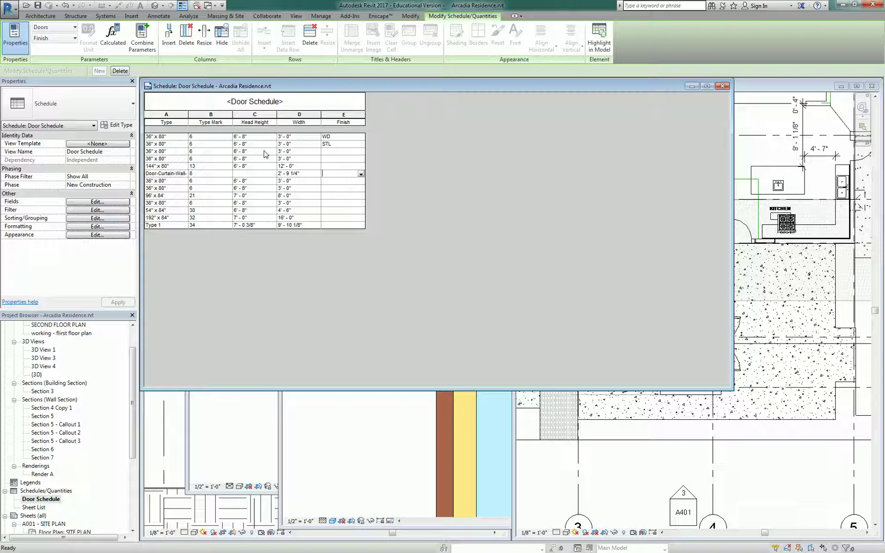
pyautogui.moveTo(290, 87); pyautogui.dragTo(350, 119)
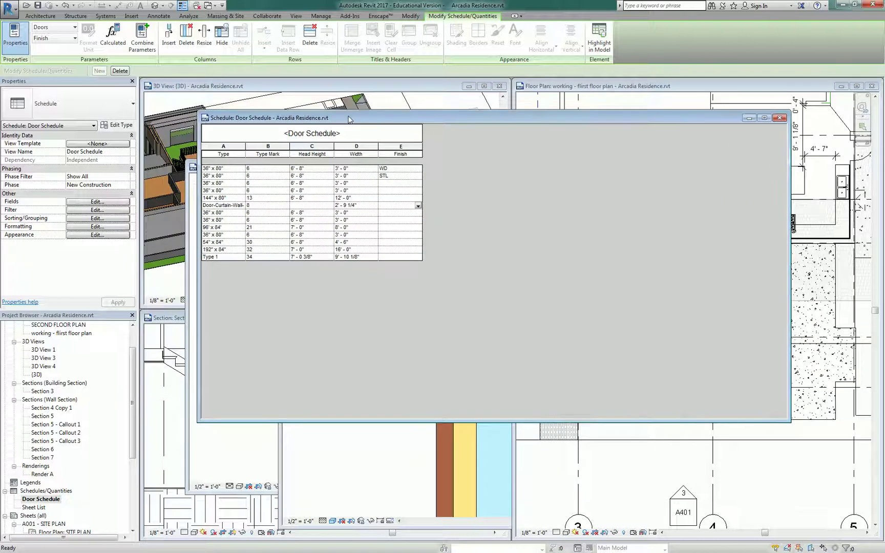
pyautogui.click(275, 148)
pyautogui.click(97, 201)
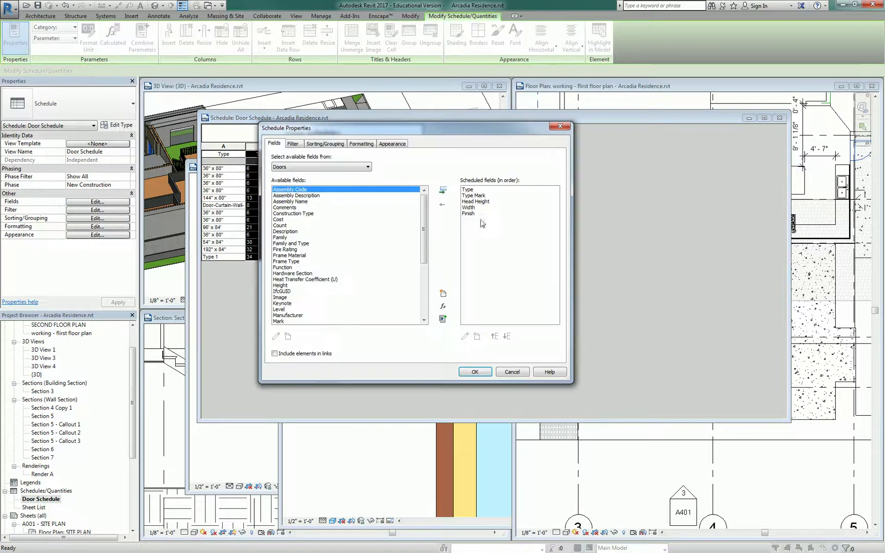
pyautogui.moveTo(425, 235); pyautogui.dragTo(431, 297)
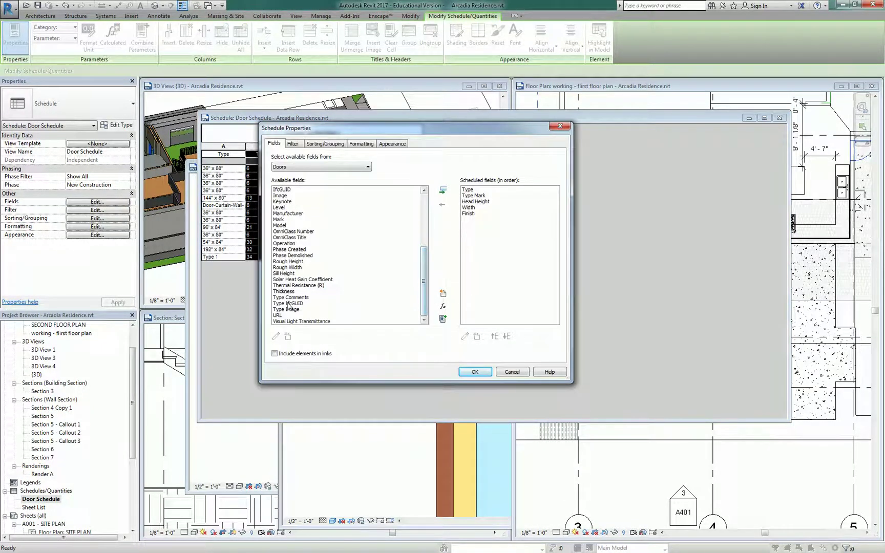
pyautogui.click(282, 220)
pyautogui.click(442, 191)
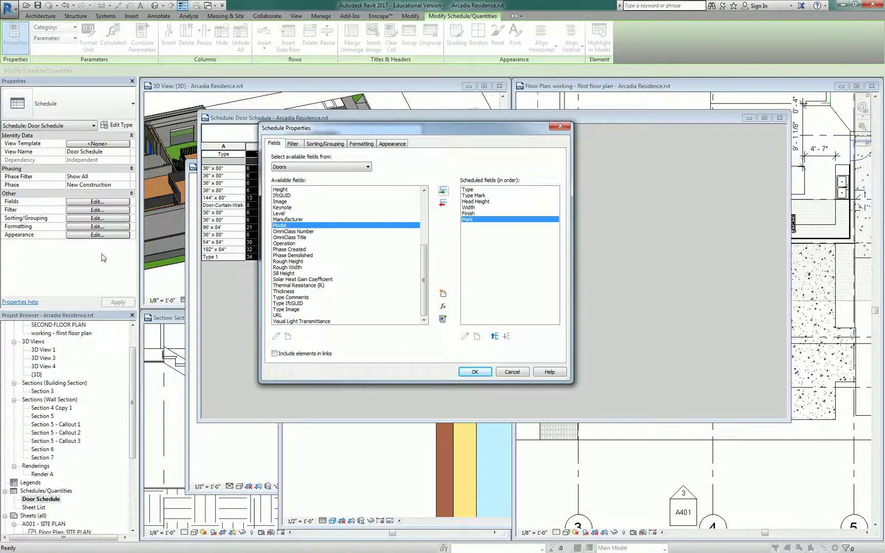
pyautogui.click(475, 371)
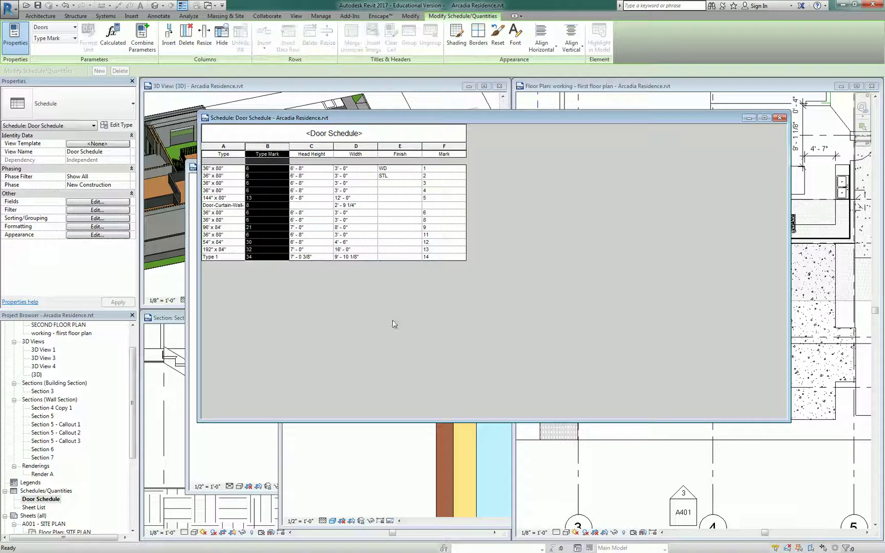
# - Reorder the door schedule's fields so that Mark directly follows Type Mark
pyautogui.click(116, 201)
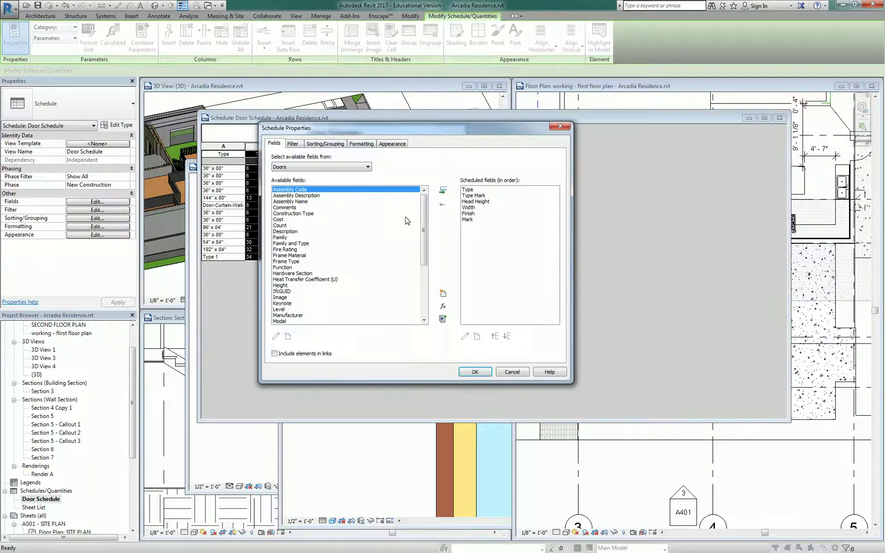
pyautogui.click(467, 219)
pyautogui.click(494, 336)
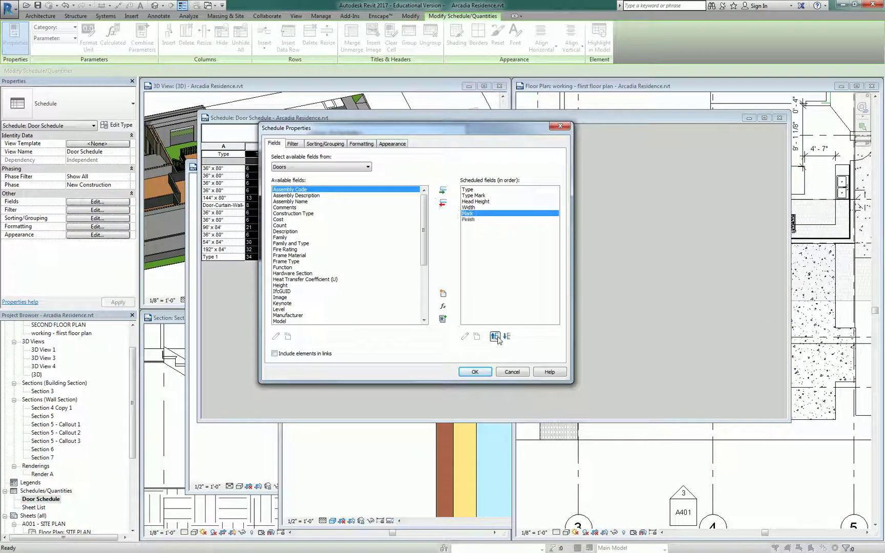
pyautogui.click(494, 336)
pyautogui.click(475, 372)
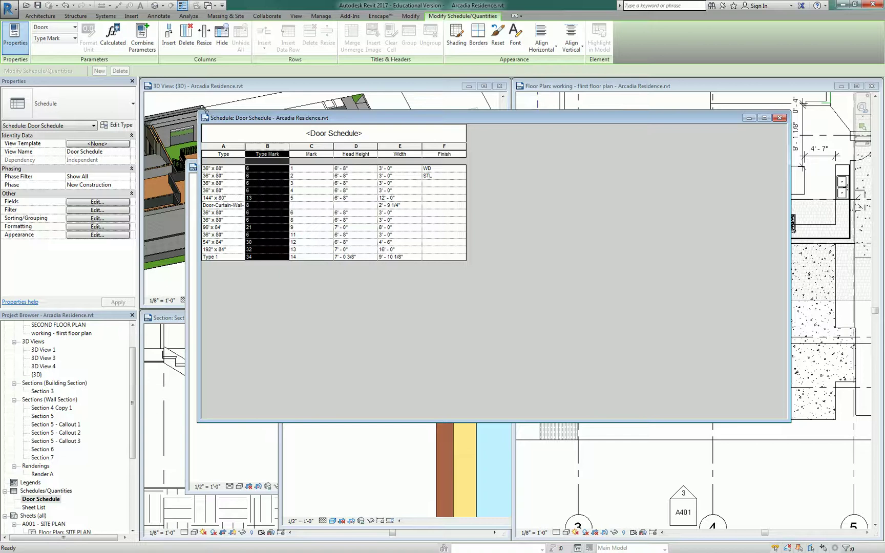
# - Shrink the door schedule window, move it off the working first floor plan and activate that plan
pyautogui.moveTo(198, 113); pyautogui.dragTo(506, 235)
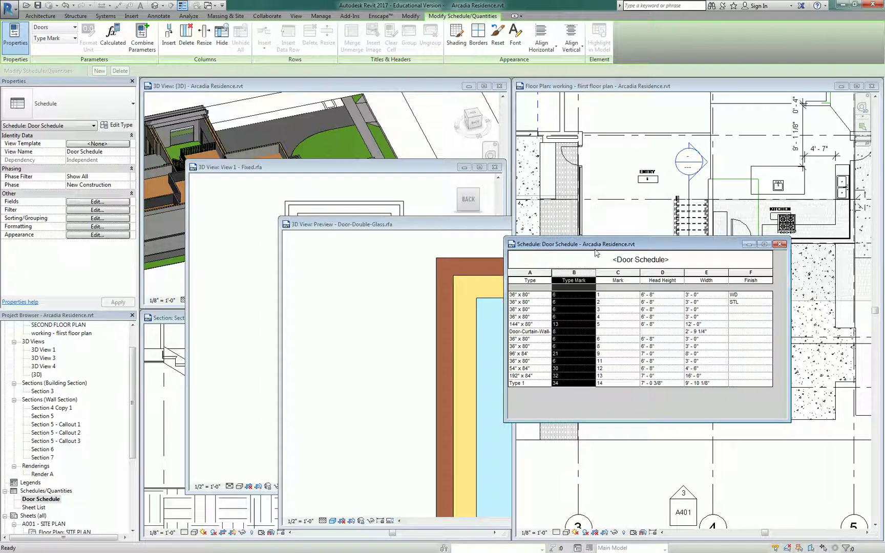
pyautogui.moveTo(610, 248); pyautogui.dragTo(286, 325)
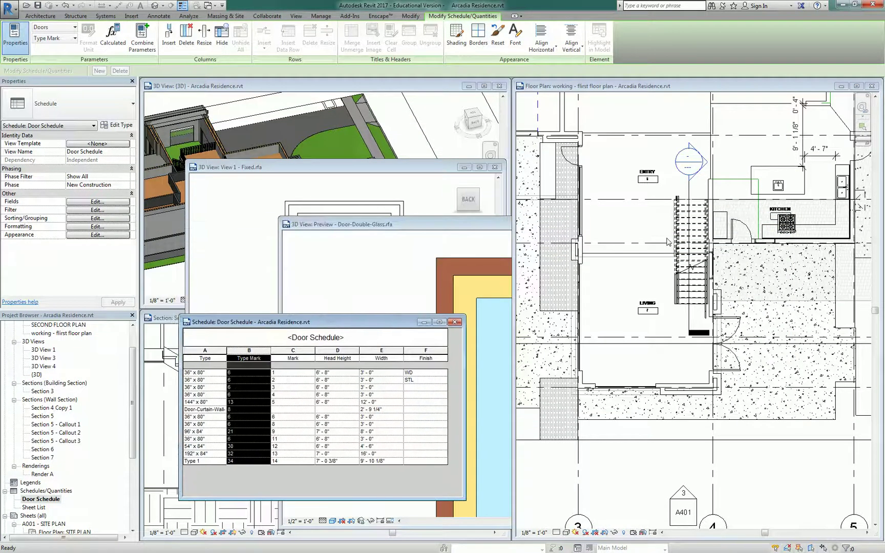
pyautogui.click(651, 233)
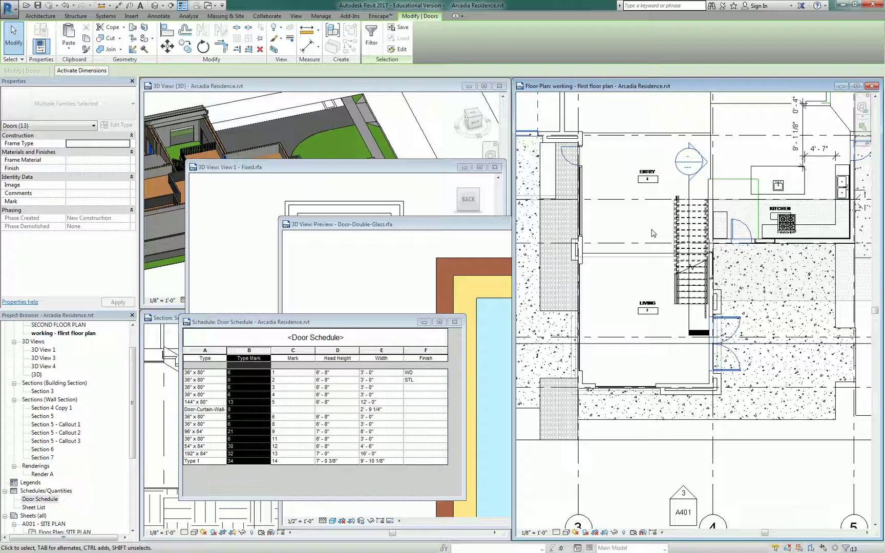
# - Switch to the Santa Anita PDF set in Revu and examine page 6's door schedule and door type elevations
pyautogui.hotkey('alt', 'Tab')
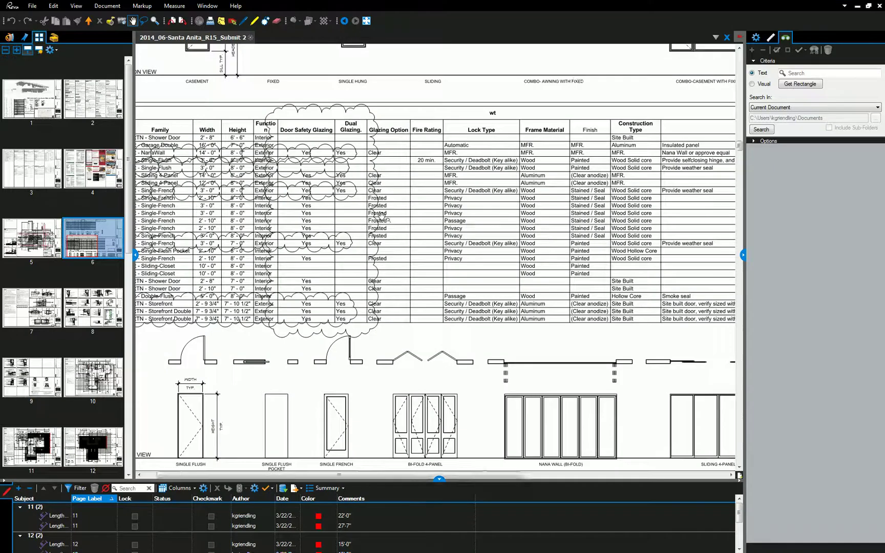
pyautogui.scroll(-2, 475, 279)
pyautogui.scroll(-1, 475, 278)
pyautogui.scroll(5, 450, 284)
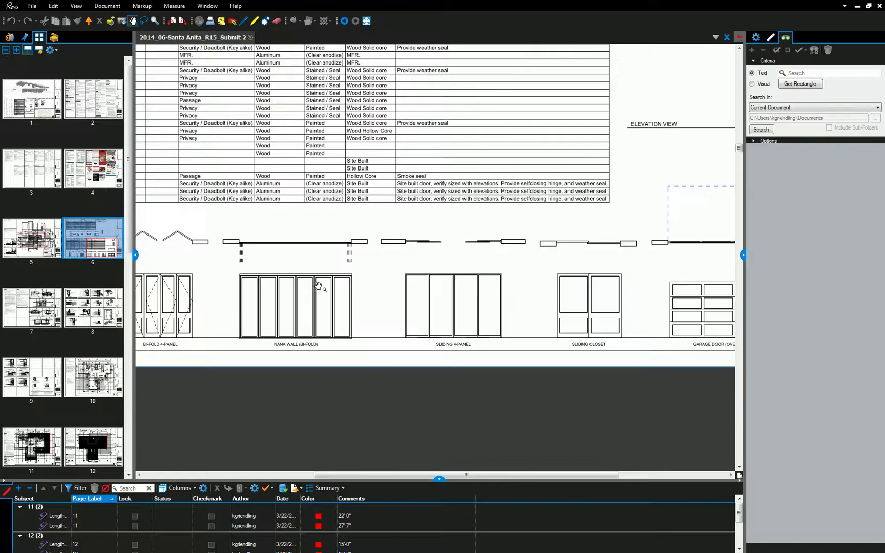
pyautogui.scroll(4, 200, 302)
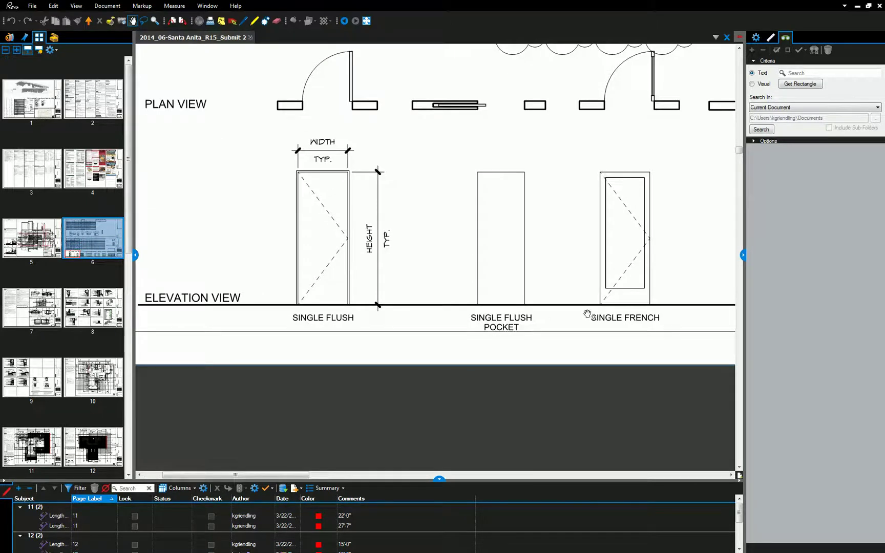
pyautogui.hscroll(1, 612, 322)
pyautogui.scroll(-4, 612, 321)
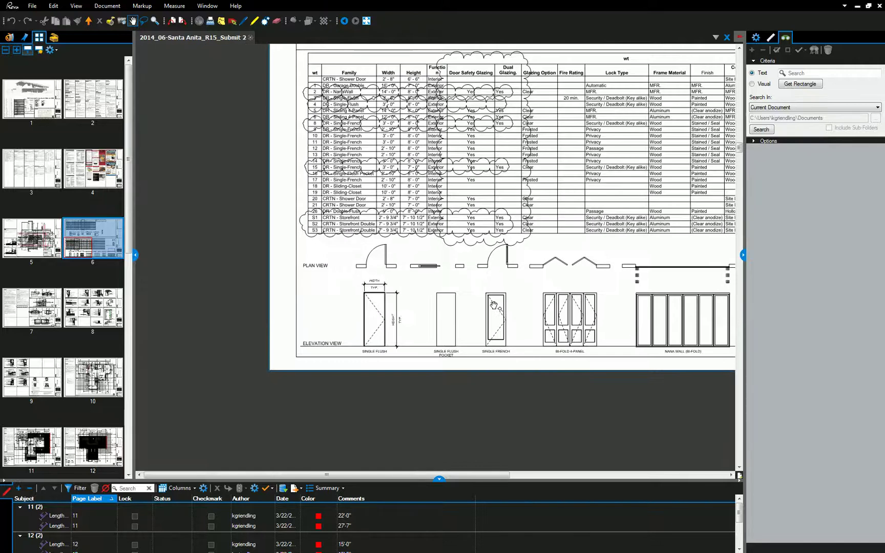
pyautogui.moveTo(500, 306); pyautogui.dragTo(447, 261)
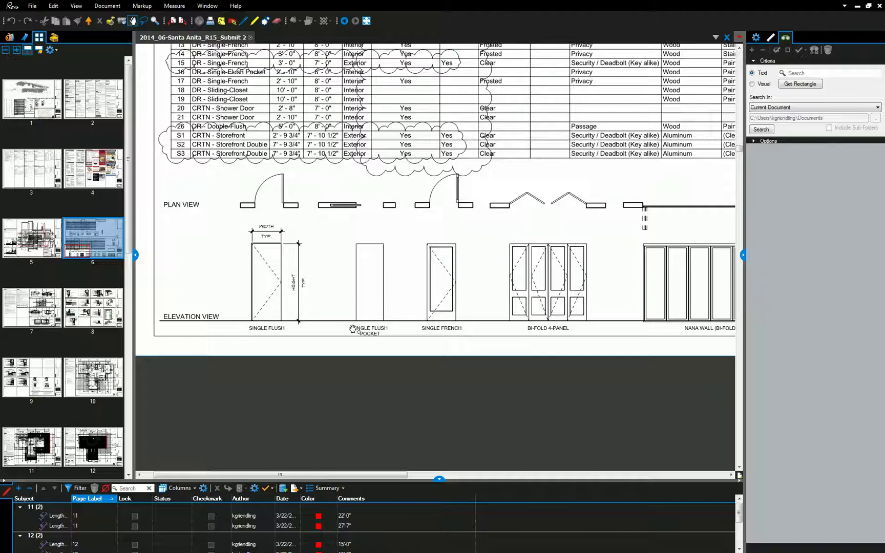
pyautogui.keyDown('ctrl'); pyautogui.scroll(-1, 391, 200); pyautogui.keyUp('ctrl')
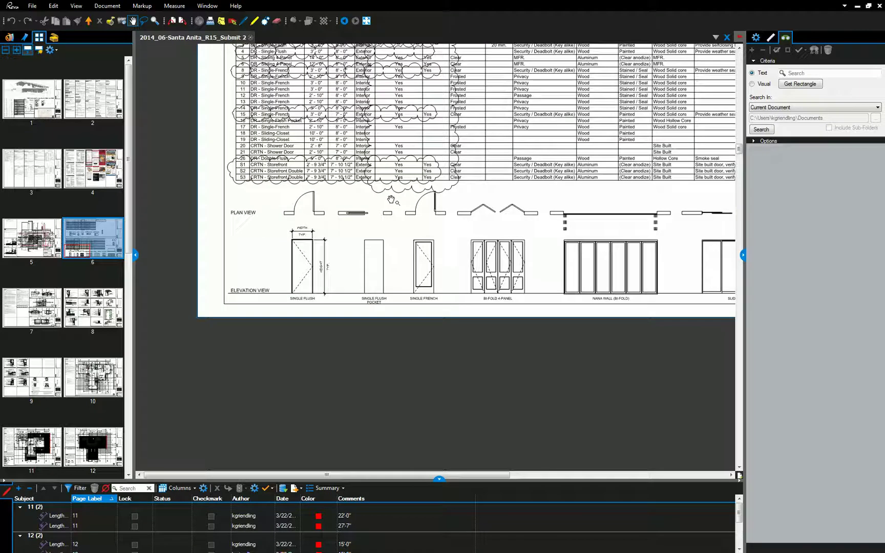
pyautogui.scroll(2, 451, 203)
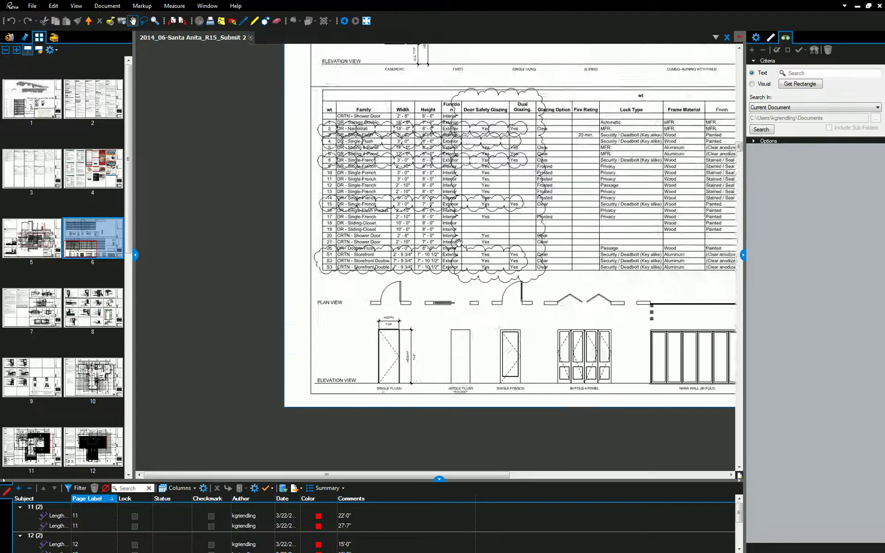
pyautogui.keyDown('ctrl'); pyautogui.scroll(2, 350, 146); pyautogui.keyUp('ctrl')
pyautogui.scroll(-2, 335, 153)
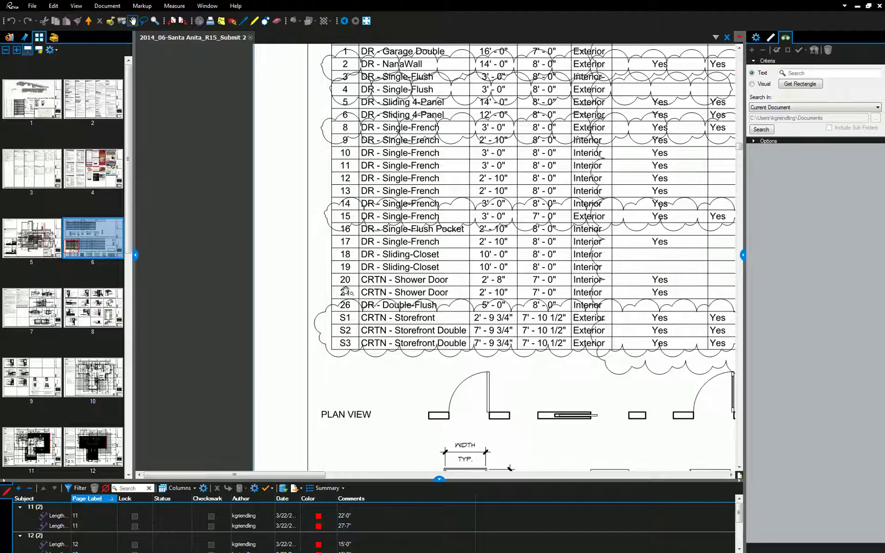
# - Open page 10 of the PDF set and examine the door tags around the living room and kitchen
pyautogui.scroll(-2, 71, 343)
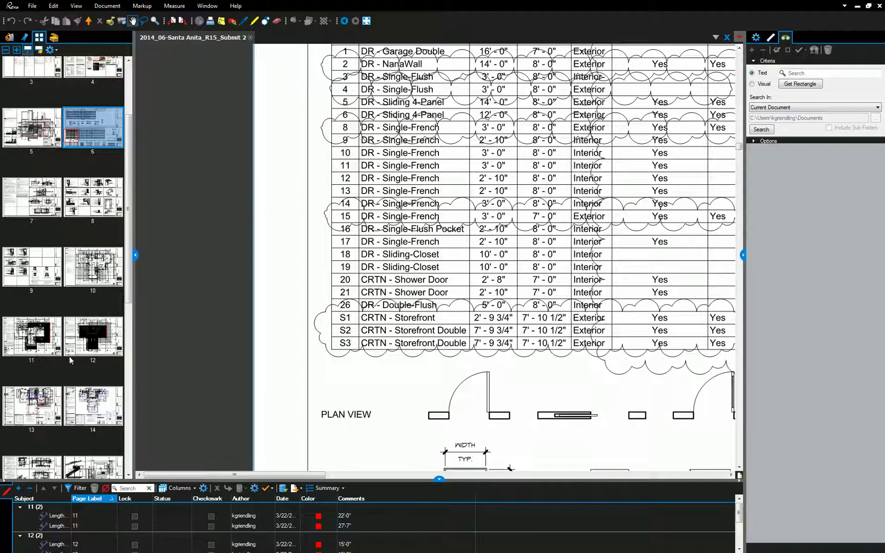
pyautogui.click(92, 266)
pyautogui.keyDown('ctrl'); pyautogui.scroll(3, 391, 205); pyautogui.keyUp('ctrl')
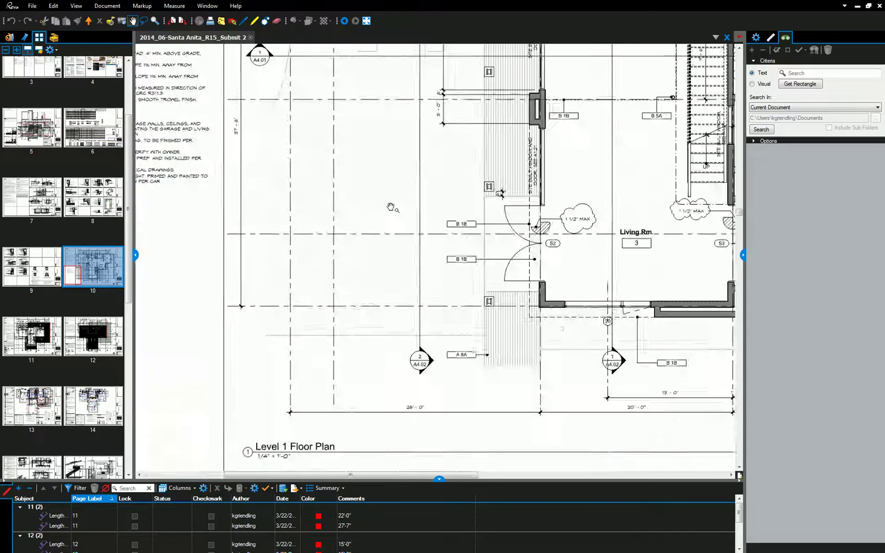
pyautogui.keyDown('ctrl'); pyautogui.scroll(3, 347, 238); pyautogui.keyUp('ctrl')
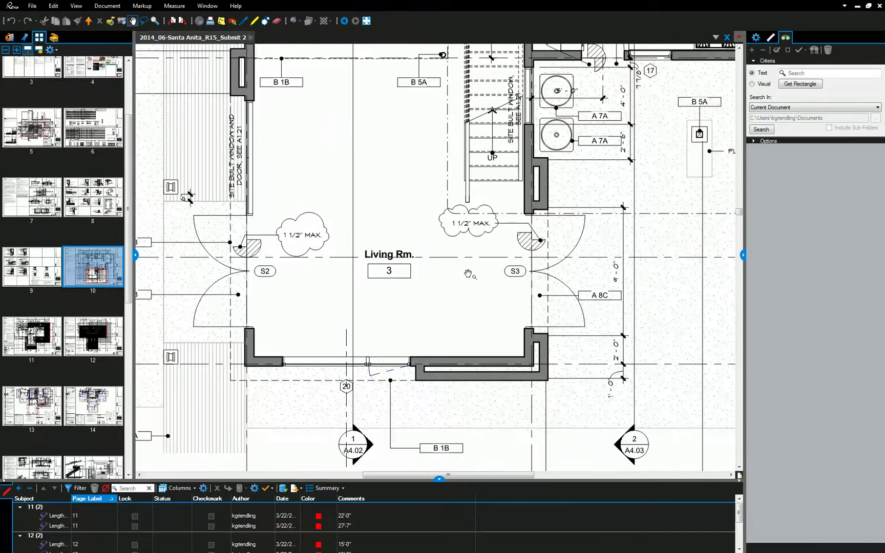
pyautogui.keyDown('ctrl'); pyautogui.scroll(-2, 442, 299); pyautogui.keyUp('ctrl')
pyautogui.keyDown('ctrl'); pyautogui.scroll(5, 457, 322); pyautogui.keyUp('ctrl')
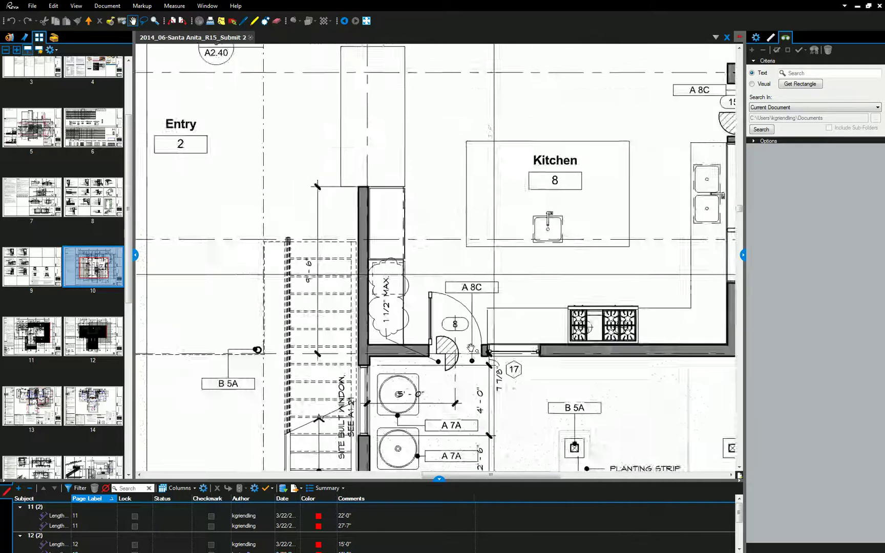
pyautogui.keyDown('ctrl'); pyautogui.scroll(-3, 456, 323); pyautogui.keyUp('ctrl')
pyautogui.keyDown('ctrl'); pyautogui.scroll(4, 570, 220); pyautogui.keyUp('ctrl')
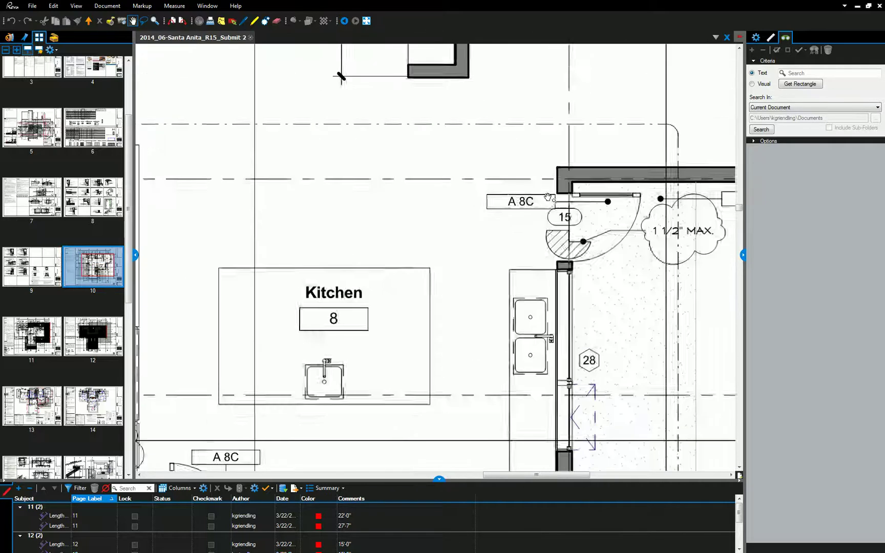
pyautogui.keyDown('ctrl'); pyautogui.scroll(-6, 569, 219); pyautogui.keyUp('ctrl')
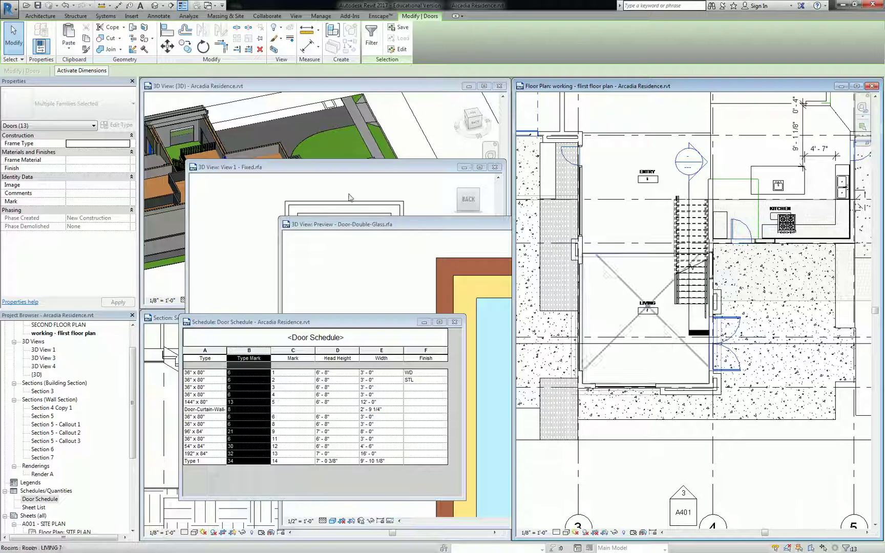
# - Return to Revit and clear the door selection in the working first floor plan
pyautogui.scroll(3, 654, 279)
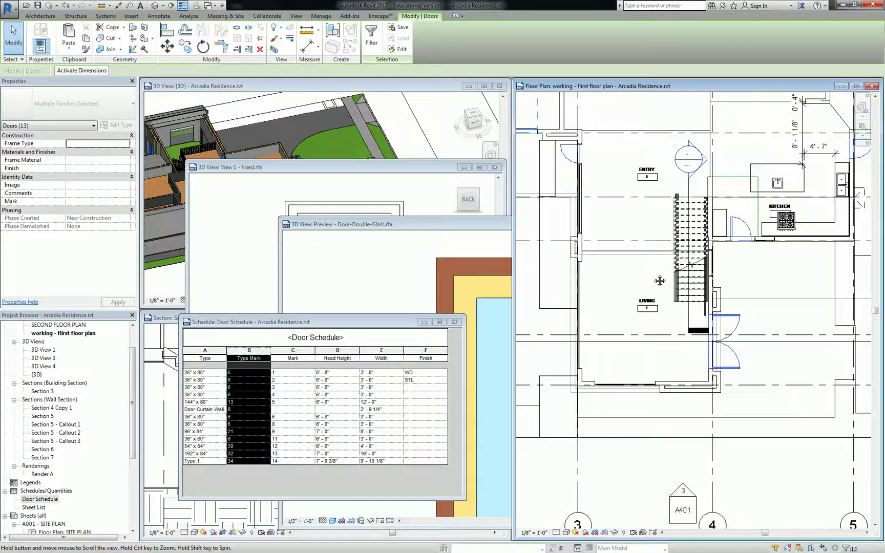
pyautogui.moveTo(653, 279); pyautogui.dragTo(719, 258, button='middle')
pyautogui.press('Escape')
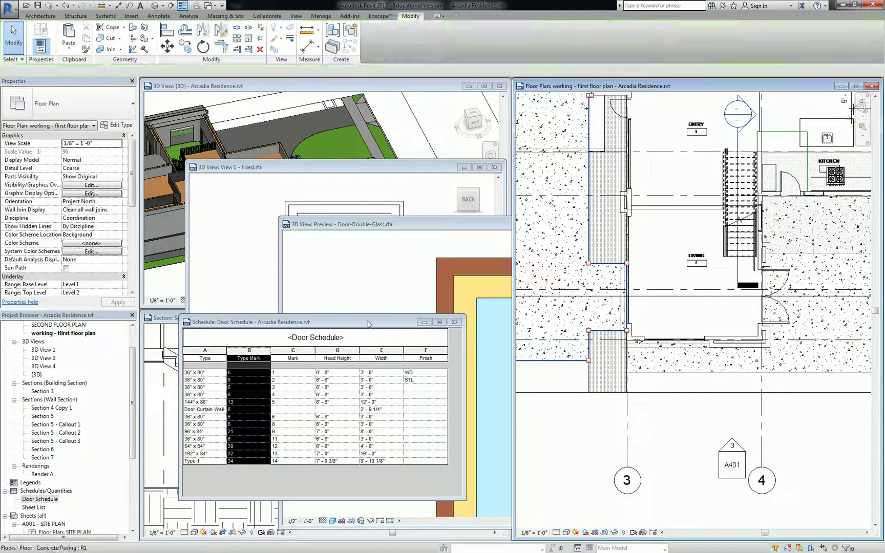
pyautogui.click(643, 250)
pyautogui.scroll(-3, 676, 348)
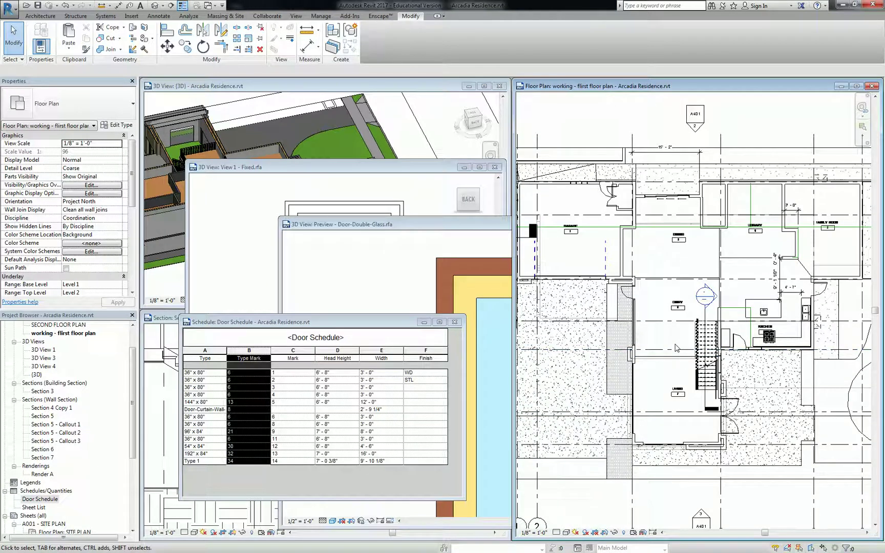
# - Save the project at the save reminder and cancel the Tag by Category command
pyautogui.moveTo(673, 348); pyautogui.dragTo(663, 343, button='middle')
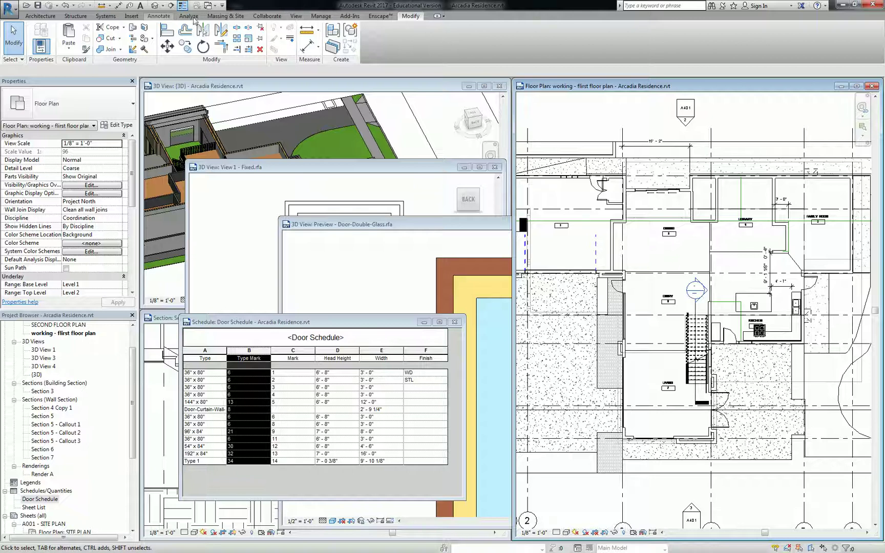
pyautogui.click(158, 16)
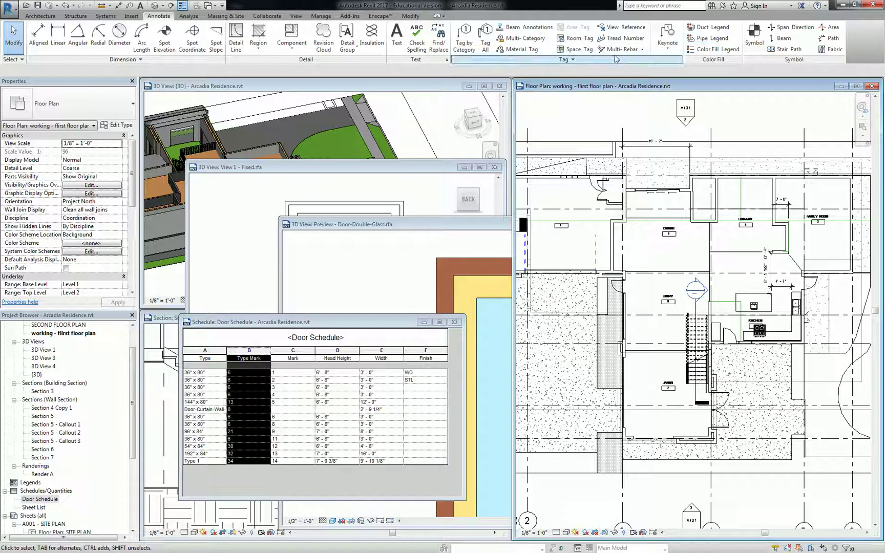
pyautogui.click(464, 45)
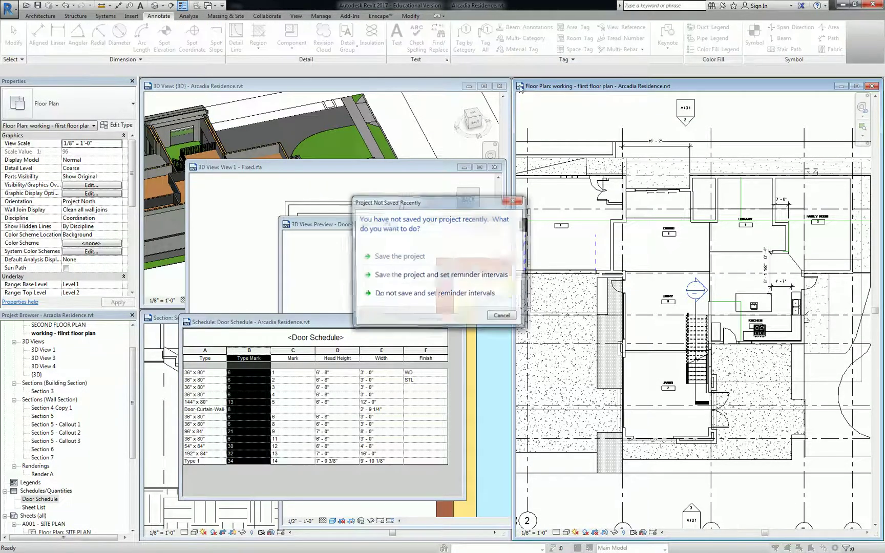
pyautogui.click(450, 251)
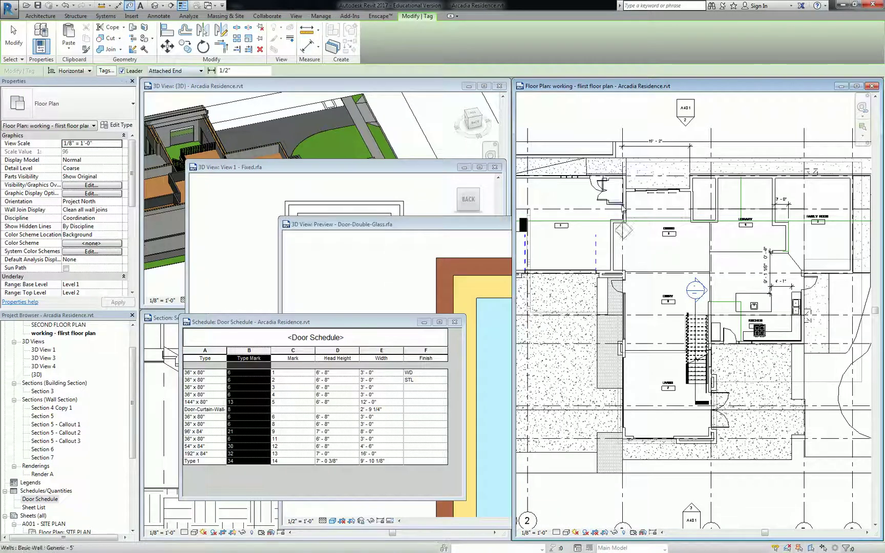
pyautogui.press('Escape')
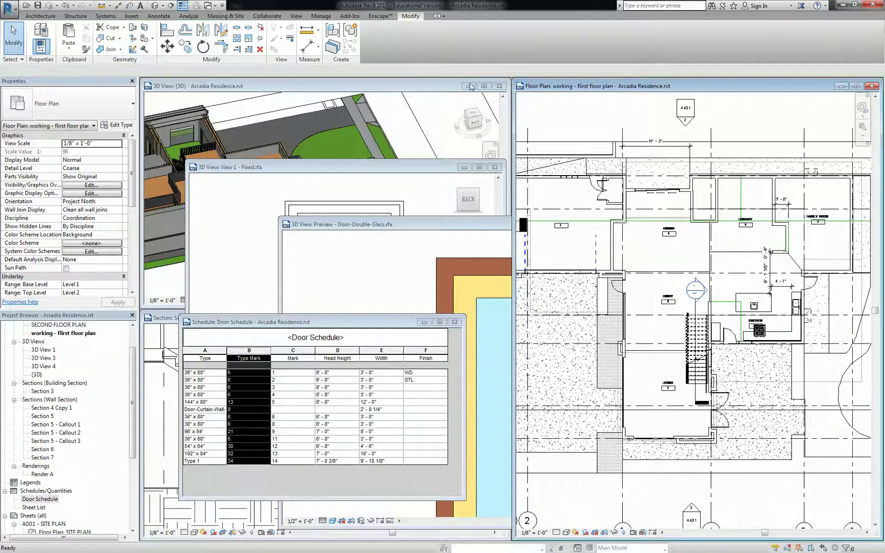
# - Tag all untagged doors in the working first floor plan with the Door Tag, without leaders
pyautogui.click(152, 17)
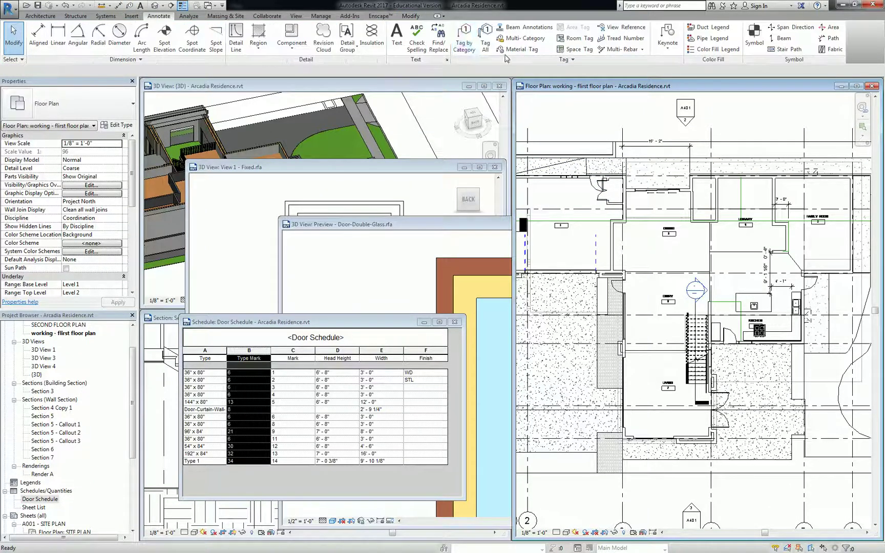
pyautogui.click(486, 47)
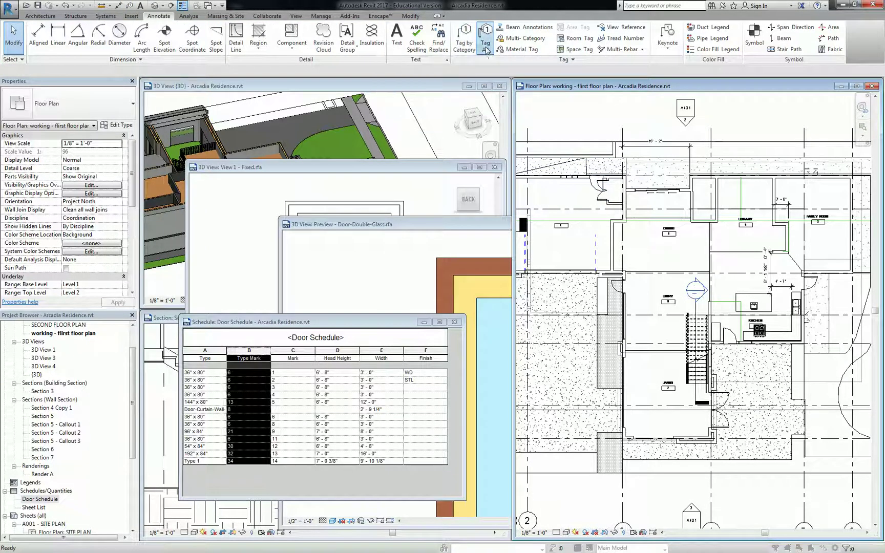
pyautogui.click(482, 259)
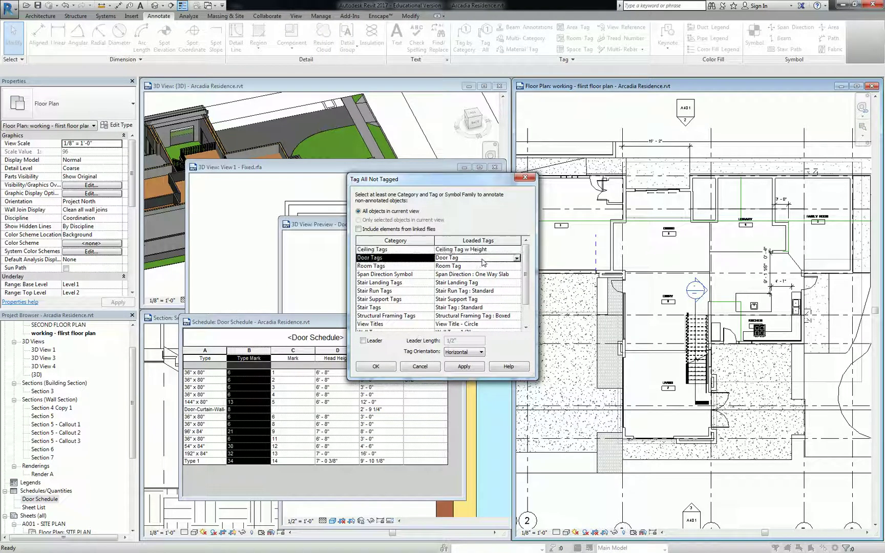
pyautogui.click(482, 259)
pyautogui.click(516, 259)
pyautogui.click(518, 266)
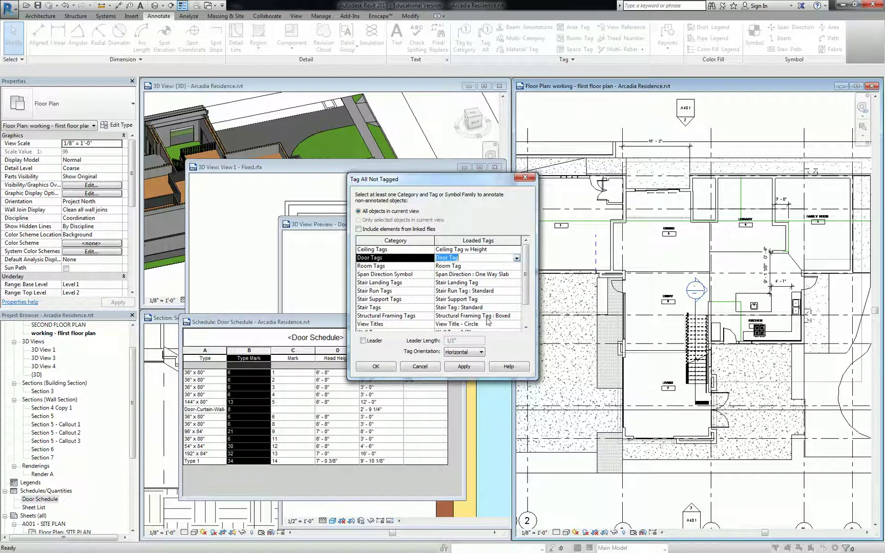
pyautogui.click(379, 367)
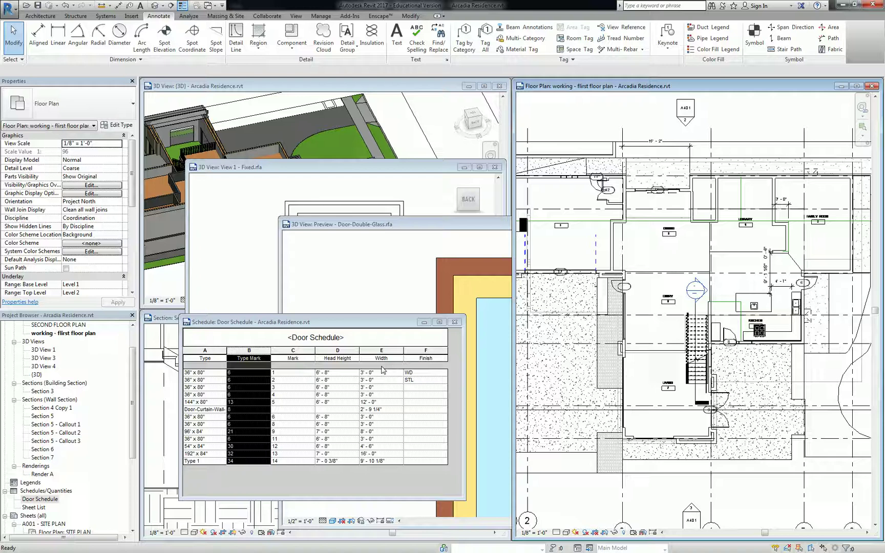
# - Open the tag family of the kitchen's interior door for editing
pyautogui.moveTo(655, 318); pyautogui.dragTo(690, 286, button='middle')
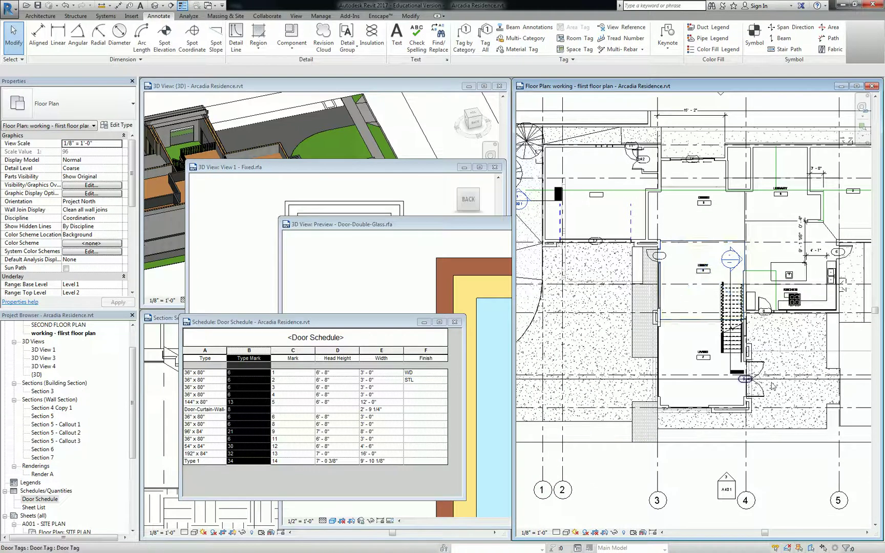
pyautogui.scroll(3, 717, 272)
pyautogui.click(731, 248)
pyautogui.scroll(2, 731, 247)
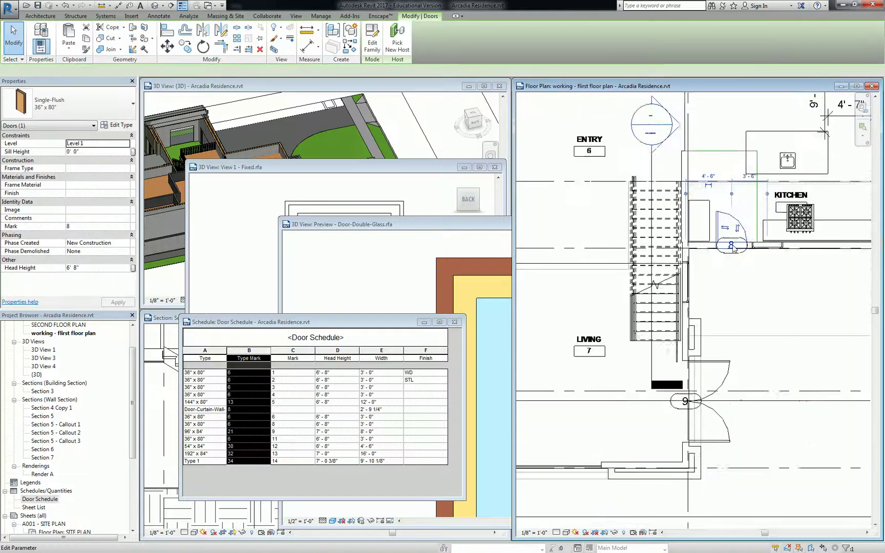
pyautogui.click(746, 257)
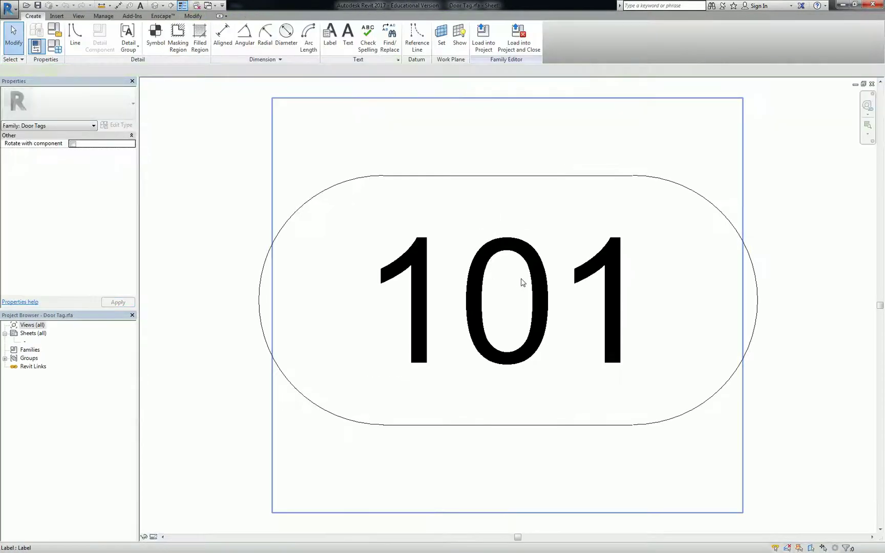
# - Inspect which parameter the tag label uses, then close the Door Tag family and agree to save it
pyautogui.click(522, 282)
pyautogui.click(107, 153)
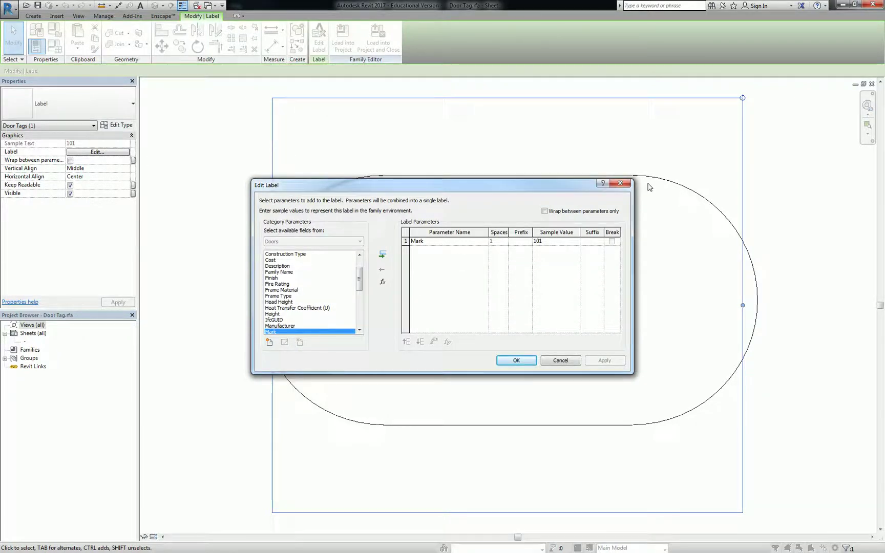
pyautogui.click(621, 183)
pyautogui.click(863, 83)
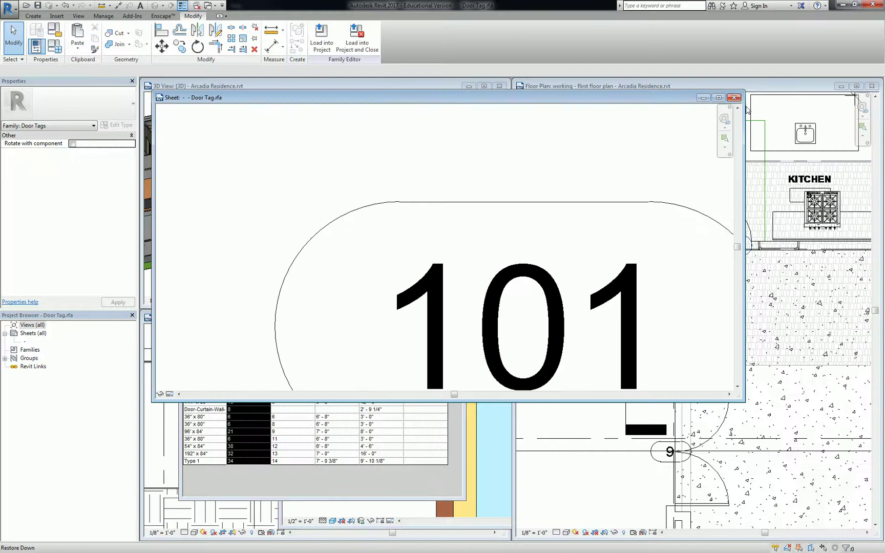
pyautogui.click(734, 97)
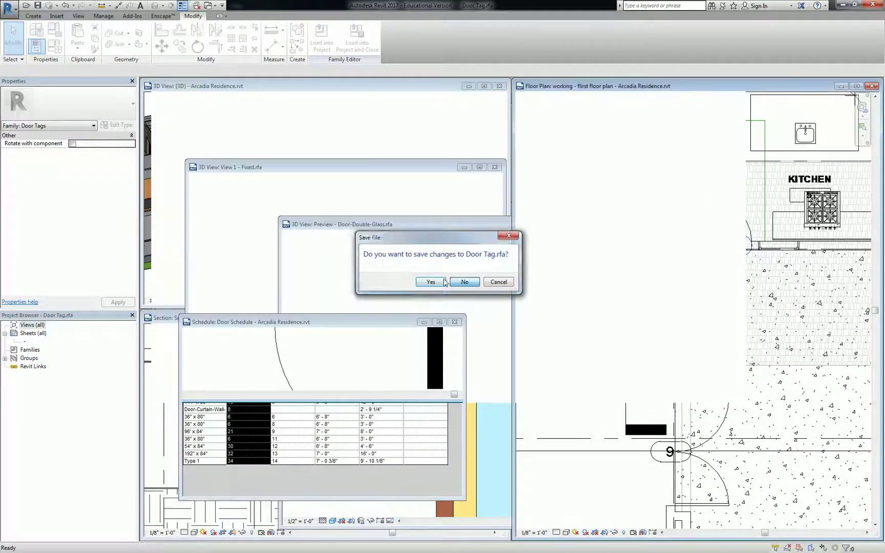
pyautogui.click(432, 282)
# - Enter 15 as the Mark of the Door-Curtain-Wall door in the door schedule
pyautogui.scroll(-4, 753, 251)
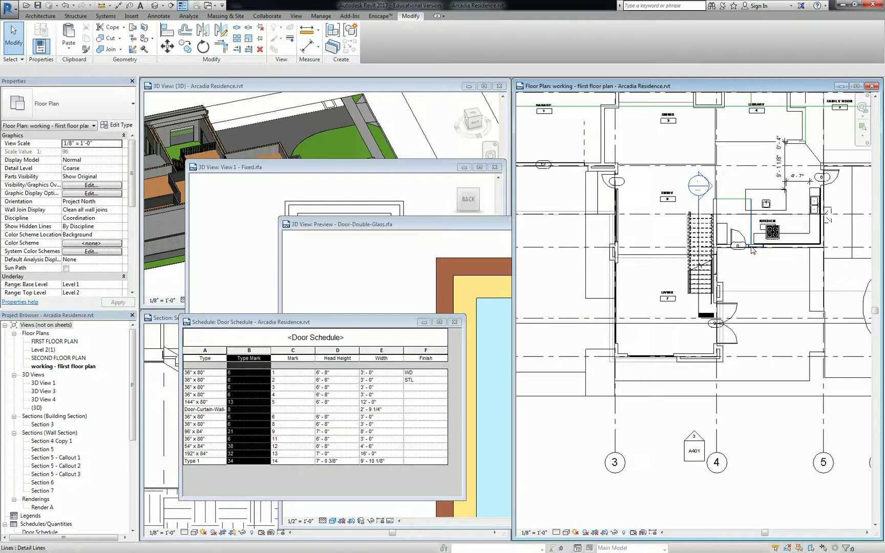
pyautogui.scroll(-3, 753, 251)
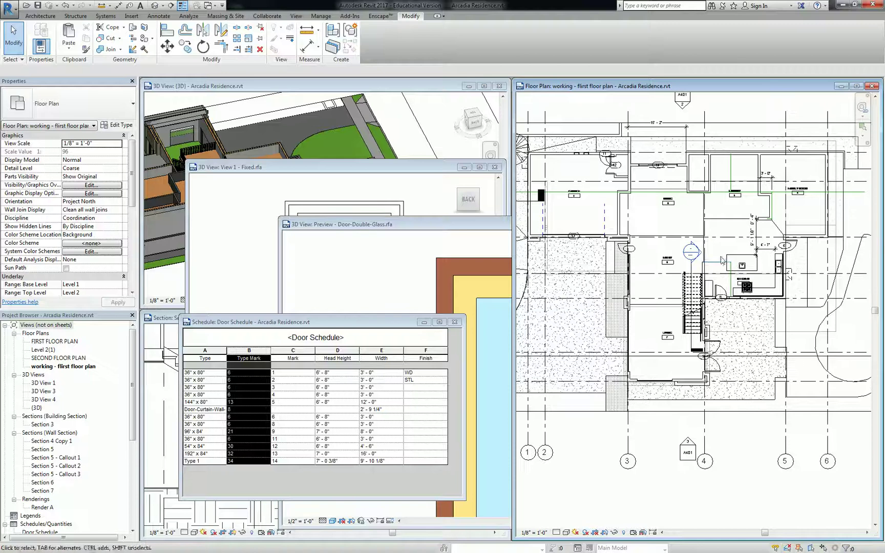
pyautogui.click(338, 328)
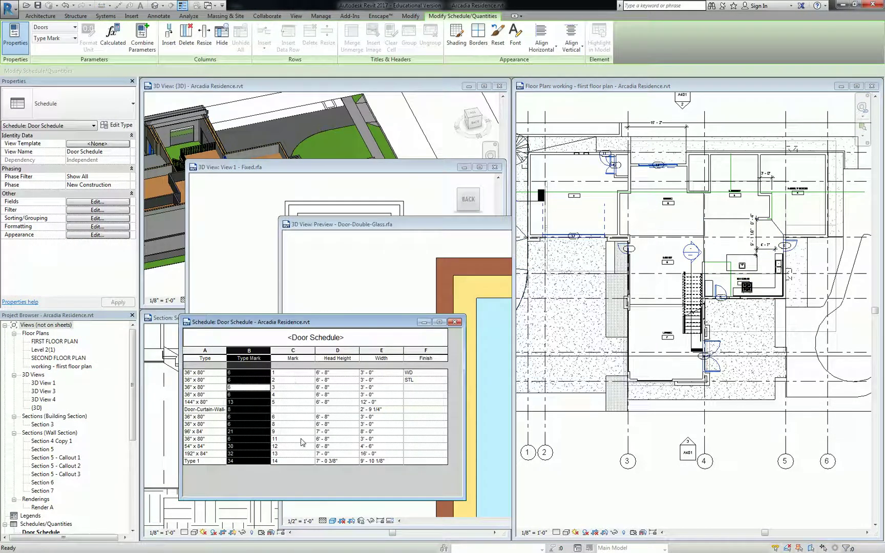
pyautogui.click(293, 410)
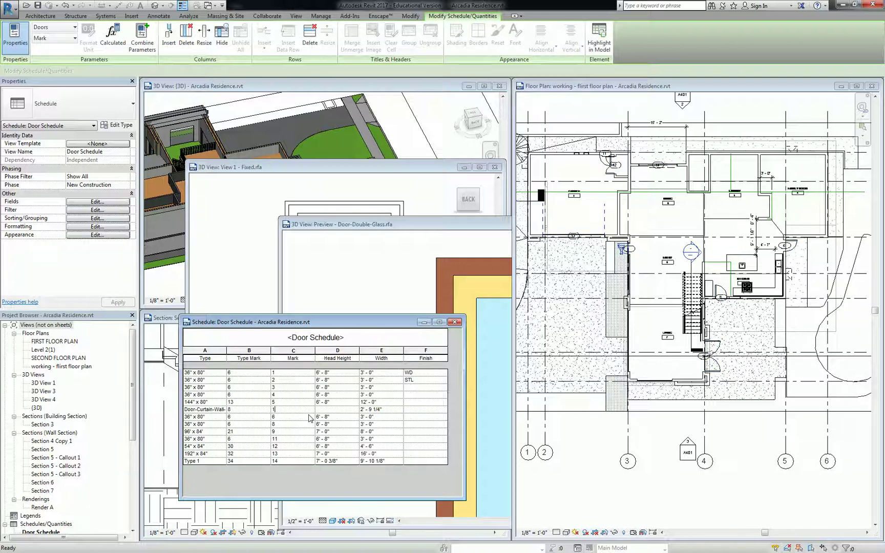
pyautogui.click(310, 418)
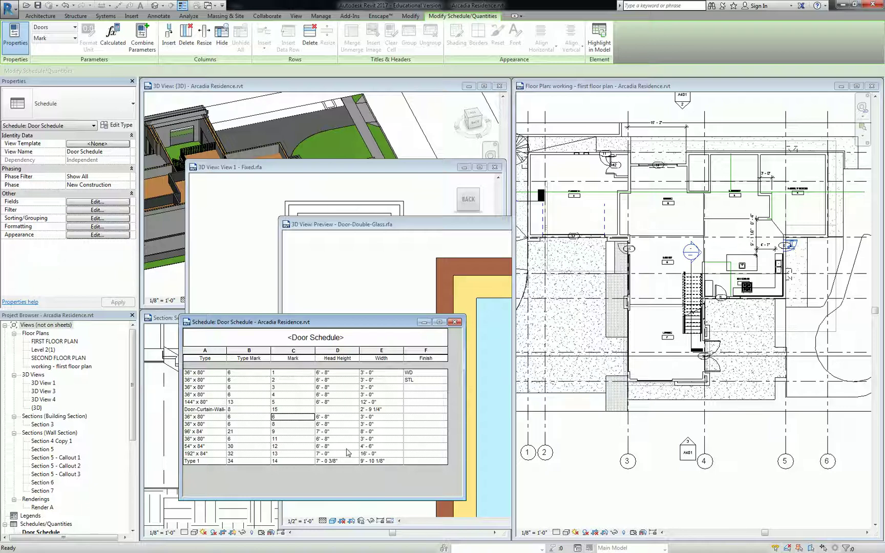
# - Move the Mark field to the first place in the door schedule's field order
pyautogui.click(108, 202)
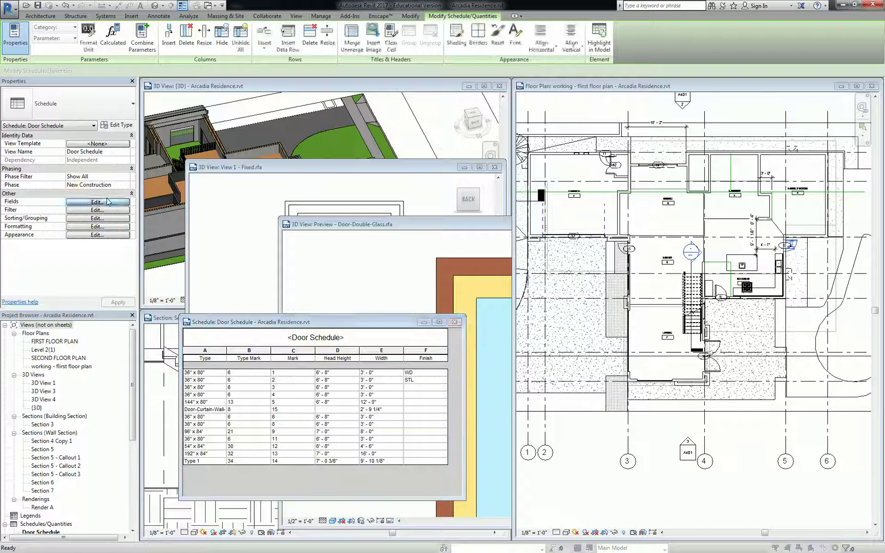
pyautogui.click(475, 202)
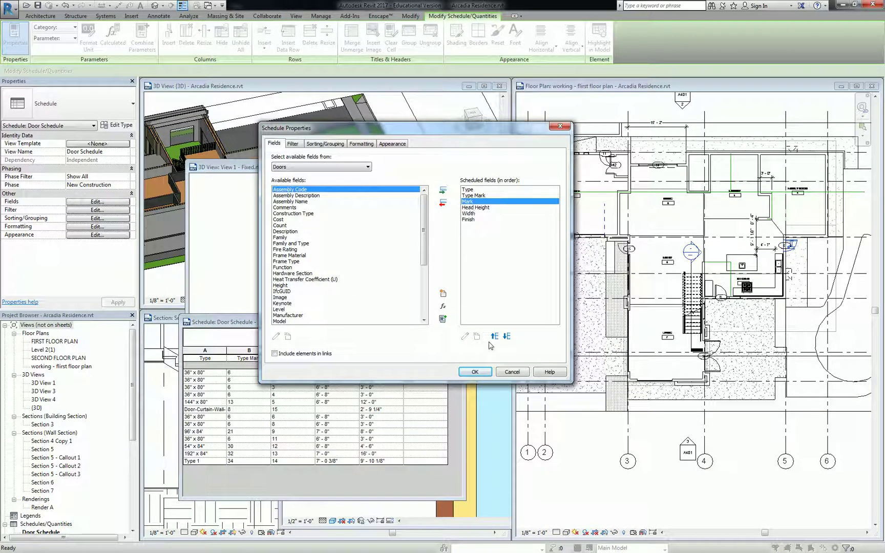
pyautogui.click(494, 336)
pyautogui.click(494, 336)
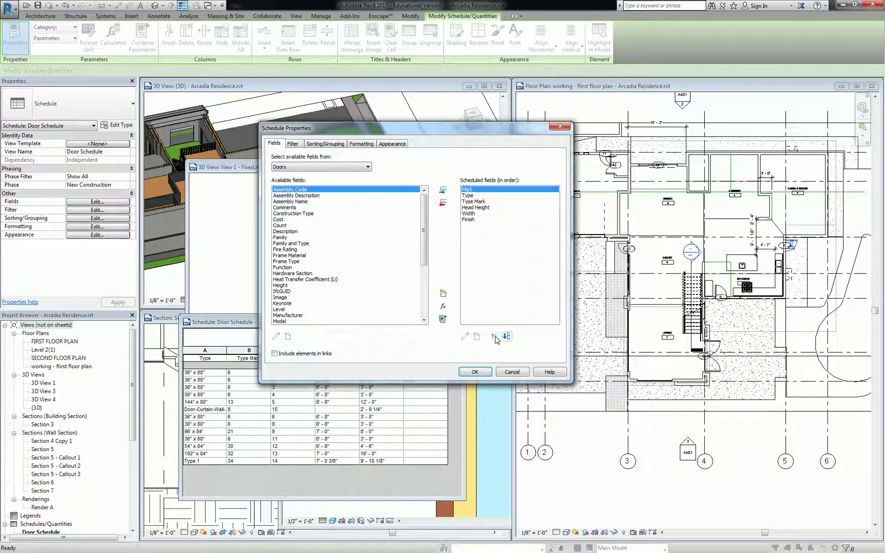
pyautogui.click(470, 373)
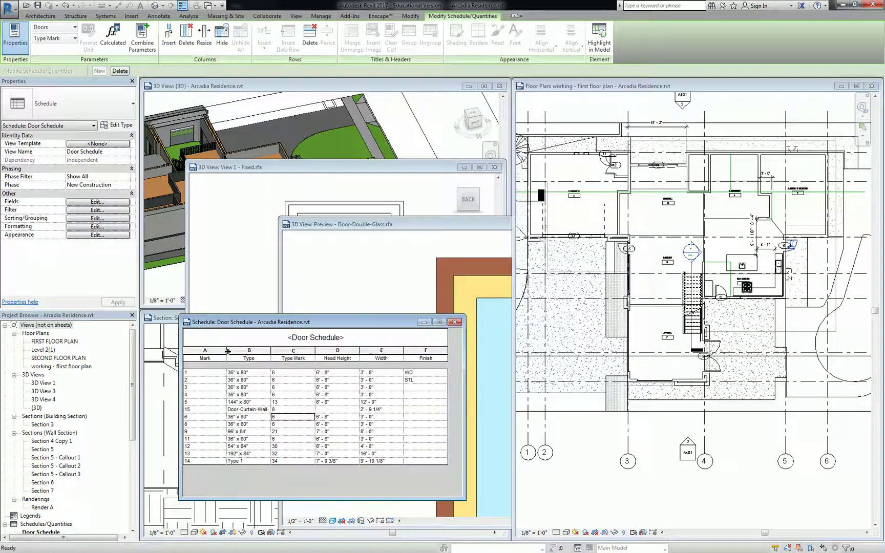
# - Narrow the door schedule's Mark column and rename its heading to No
pyautogui.moveTo(227, 351); pyautogui.dragTo(172, 360)
pyautogui.click(195, 358)
pyautogui.click(195, 358)
pyautogui.write('N')
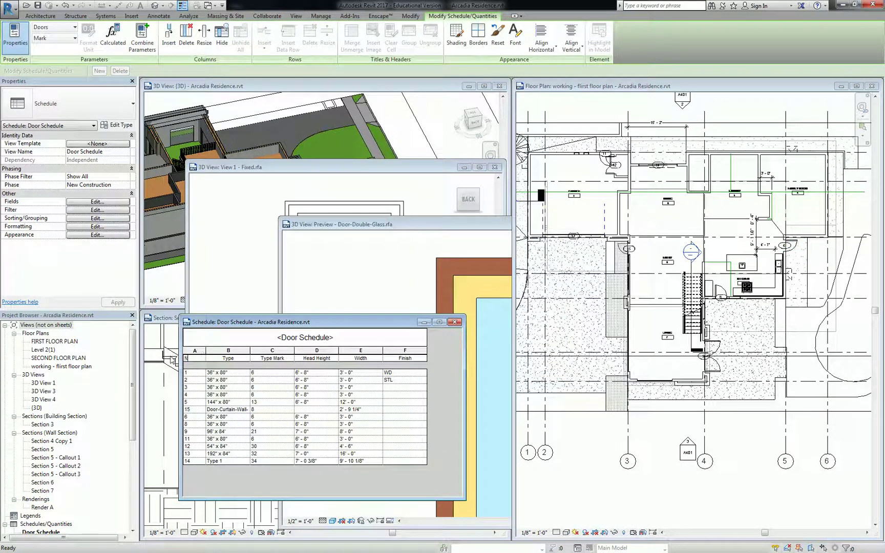
pyautogui.write('o.')
pyautogui.click(329, 410)
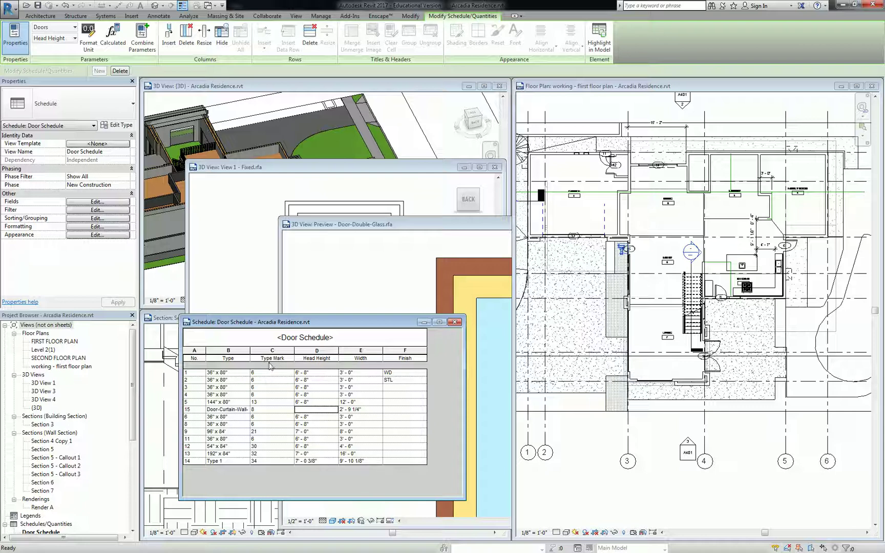
# - Rename the Type Mark column heading to Type and set the type mark of all 36" x 80" doors to 1
pyautogui.moveTo(281, 361); pyautogui.dragTo(253, 358)
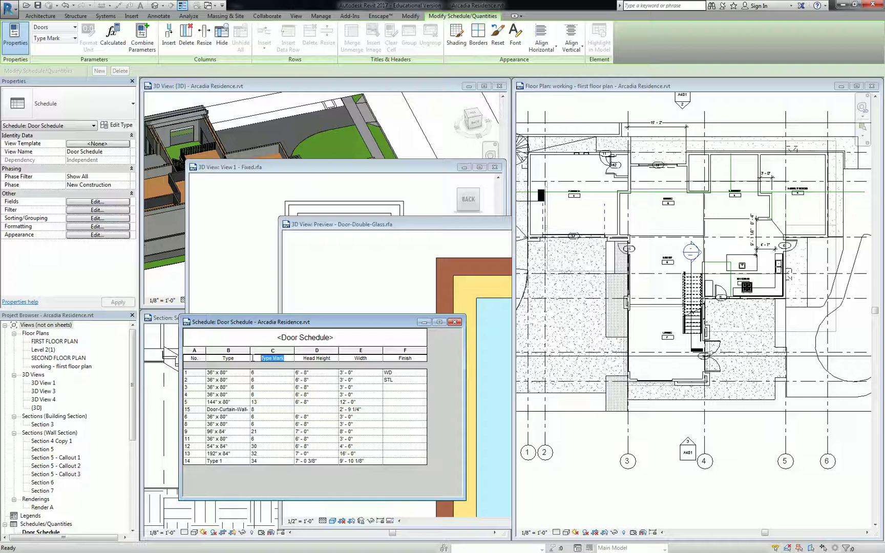
pyautogui.write('Type')
pyautogui.click(275, 372)
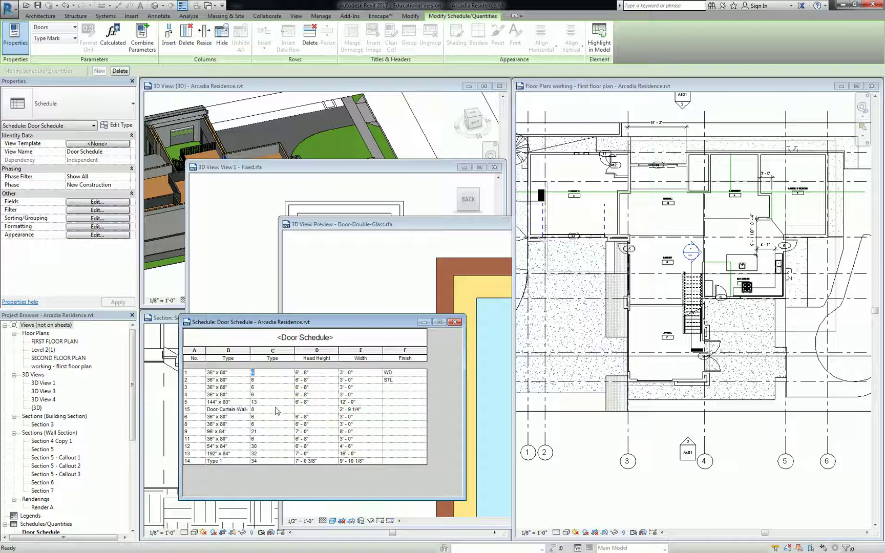
pyautogui.write('1')
pyautogui.press('Return')
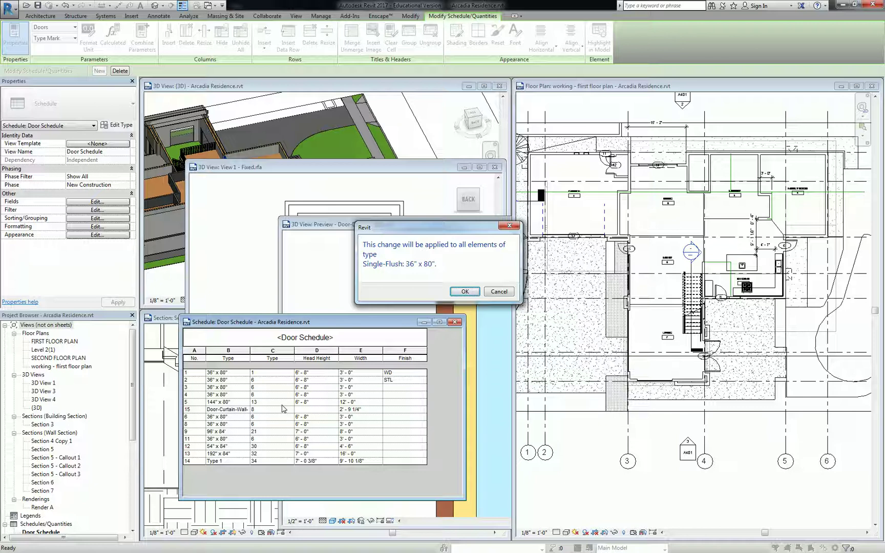
pyautogui.click(464, 291)
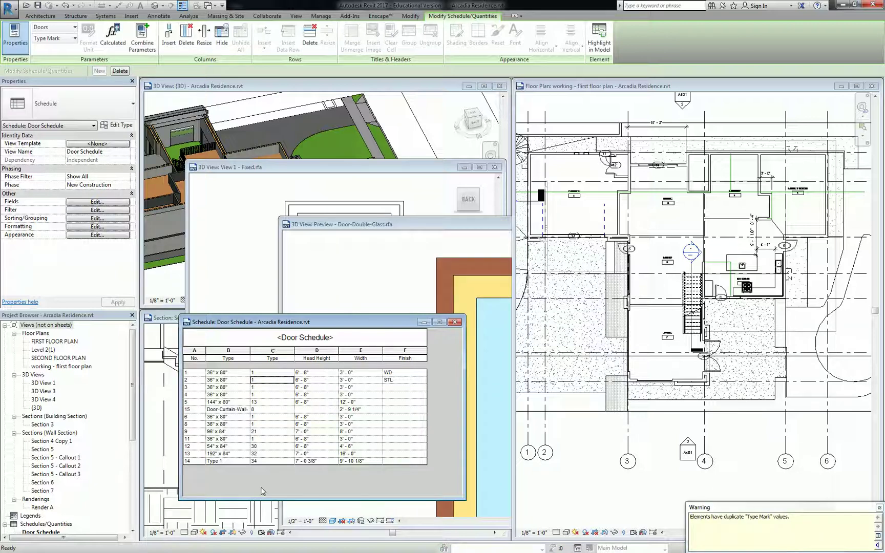
# - Set the type mark of the Door-Curtain-Wall type to 2 and of the 144" x 80" type to 3
pyautogui.click(262, 409)
pyautogui.write('2')
pyautogui.press('Return')
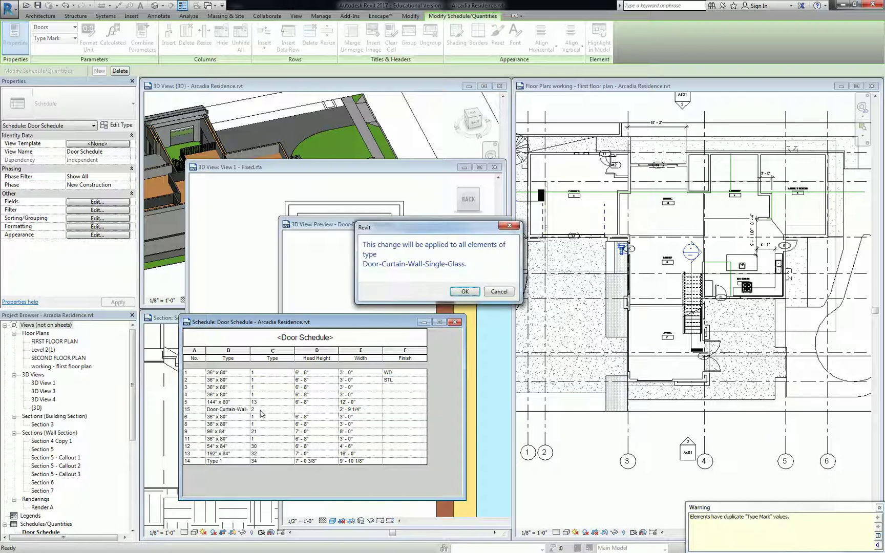
pyautogui.click(462, 292)
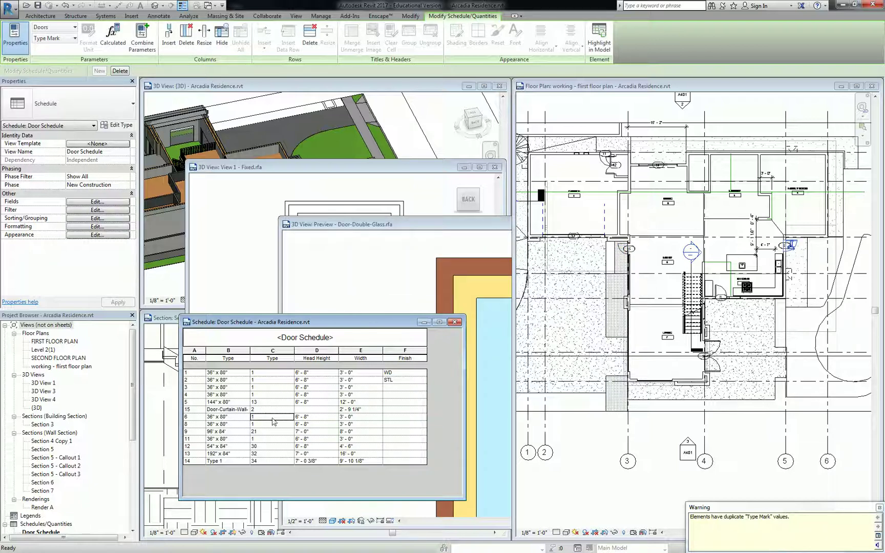
pyautogui.click(268, 402)
pyautogui.write('3')
pyautogui.press('Return')
pyautogui.click(461, 297)
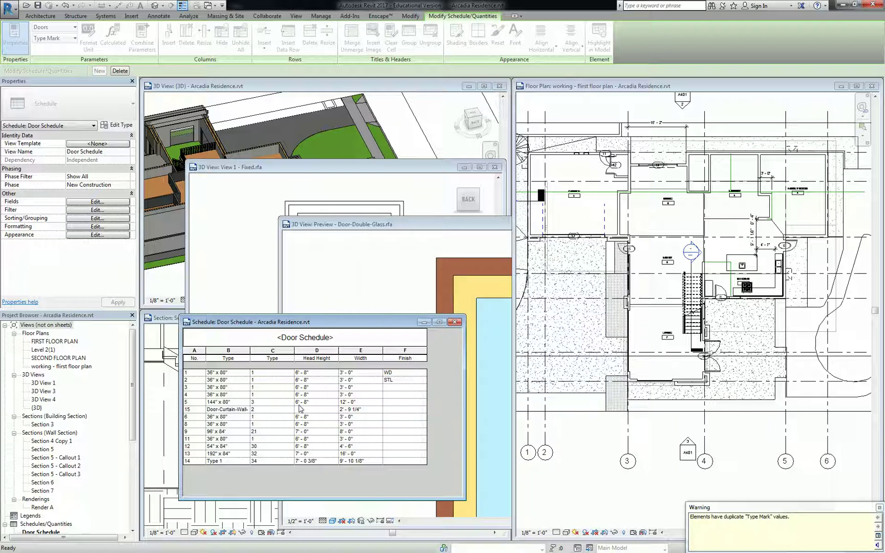
# - Set the type mark of the 96' x 84' door type to 4 and of the 54" x 84" double flush door type to 5
pyautogui.click(266, 433)
pyautogui.write('4')
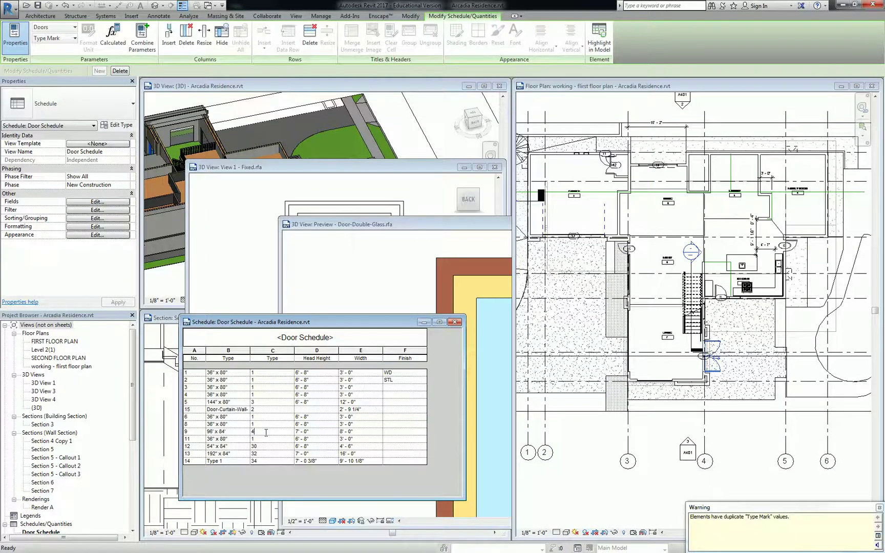
pyautogui.press('Return')
pyautogui.click(464, 292)
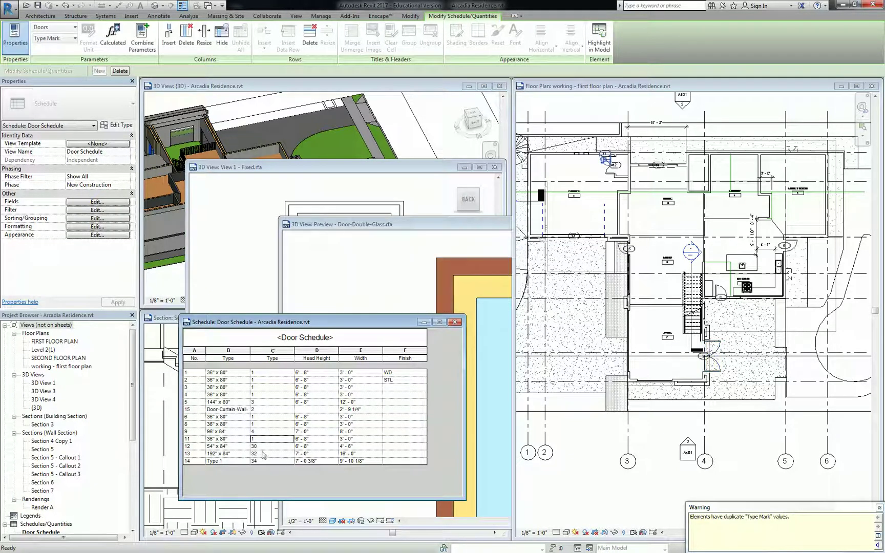
pyautogui.click(267, 446)
pyautogui.write('5')
pyautogui.press('Return')
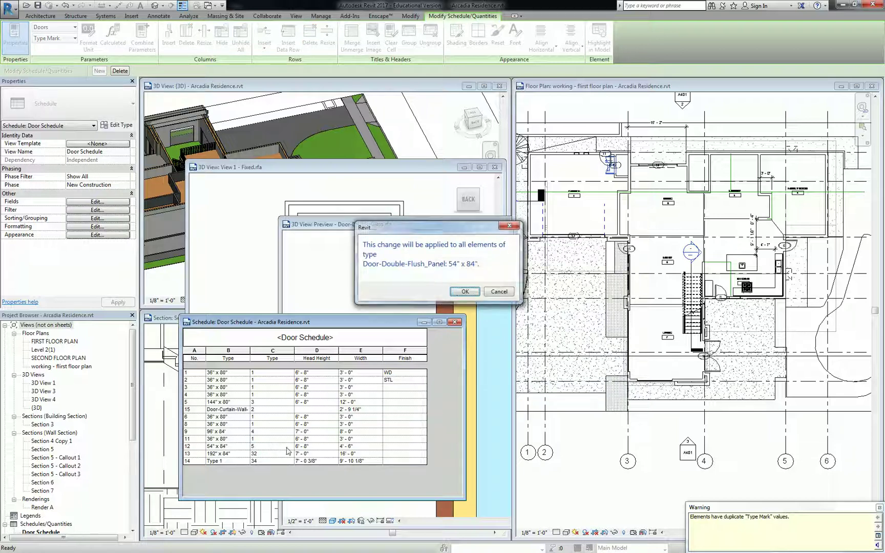
pyautogui.press('Return')
# - Set the type mark of the 192" x 84" garage door to 6 and of the four-panel sliding door Type 1 to 7
pyautogui.click(266, 454)
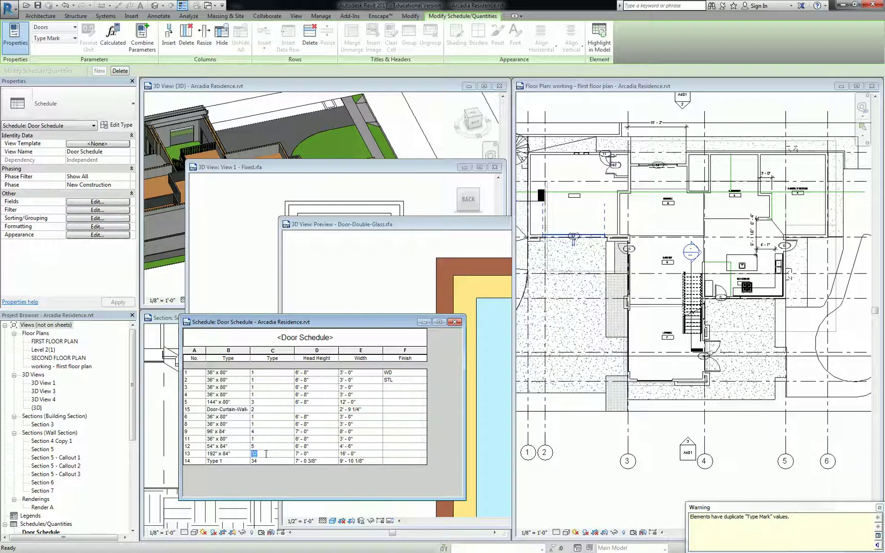
pyautogui.write('6')
pyautogui.press('Return')
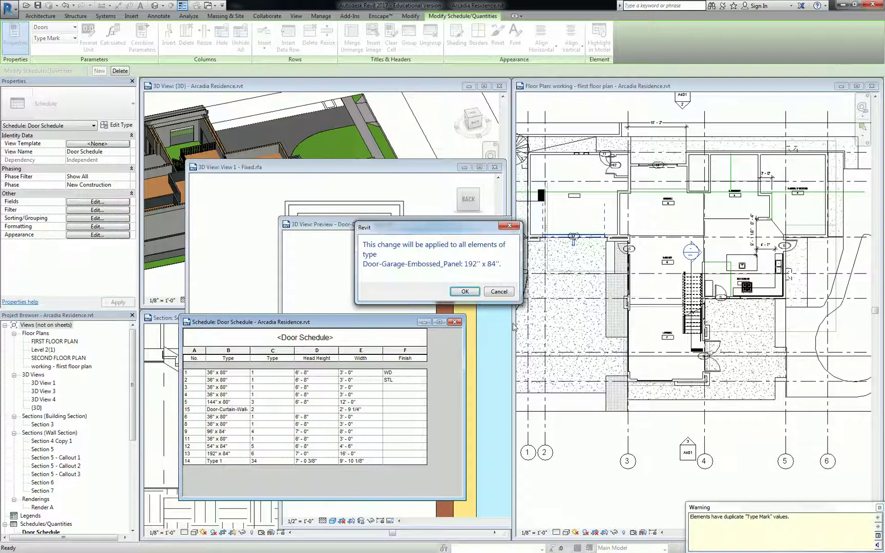
pyautogui.click(465, 291)
pyautogui.click(276, 461)
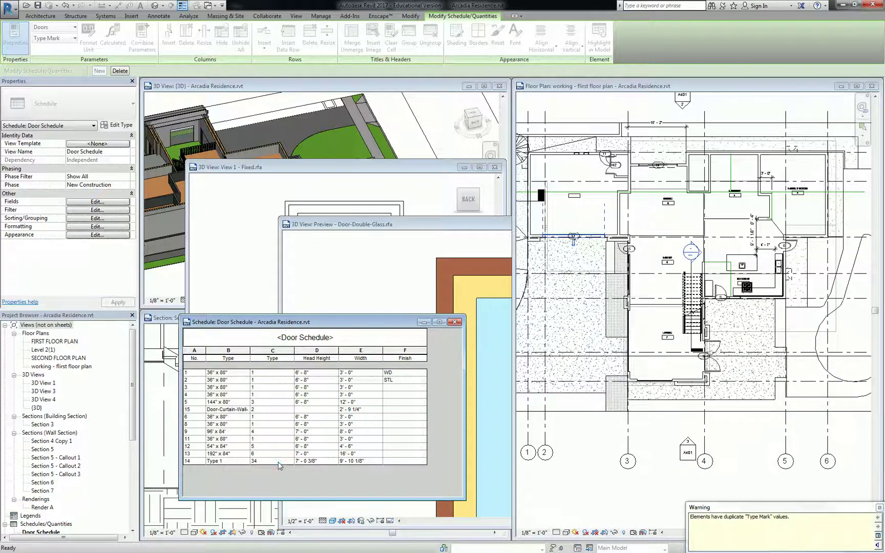
pyautogui.write('7')
pyautogui.press('Return')
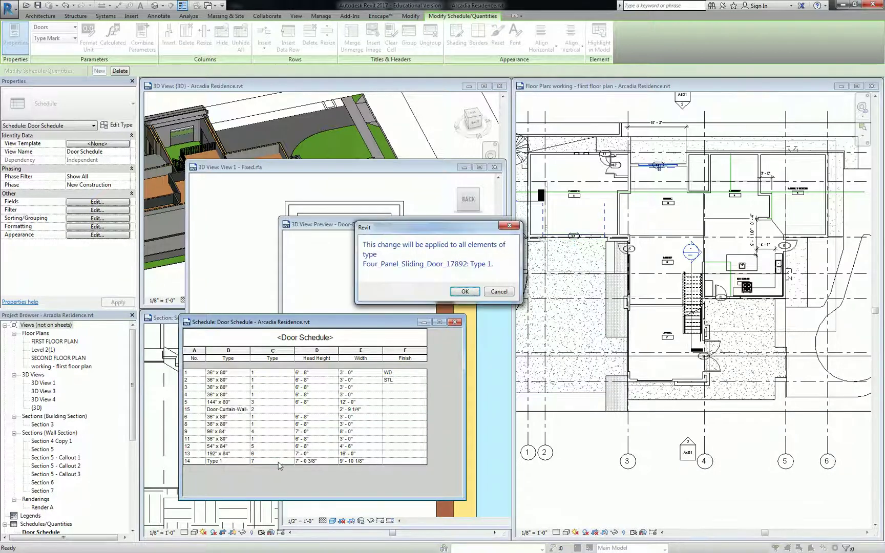
pyautogui.click(464, 292)
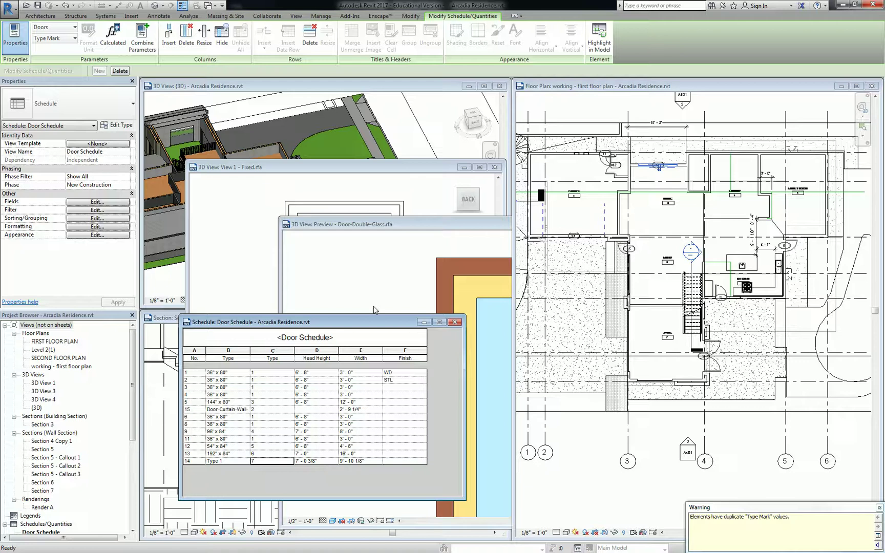
# - Shorten the working first floor plan window and place the door schedule window in the free area below it
pyautogui.moveTo(375, 322); pyautogui.dragTo(378, 321)
pyautogui.moveTo(431, 318); pyautogui.dragTo(764, 181)
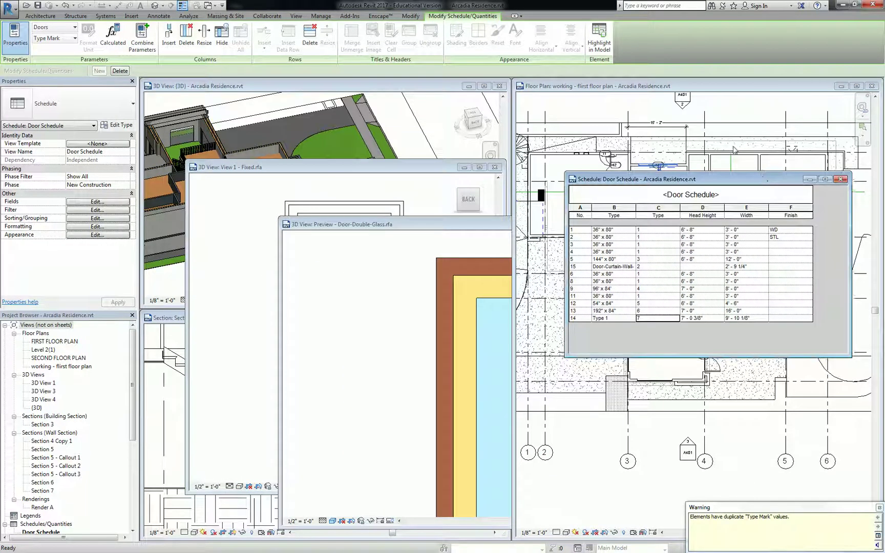
pyautogui.click(743, 113)
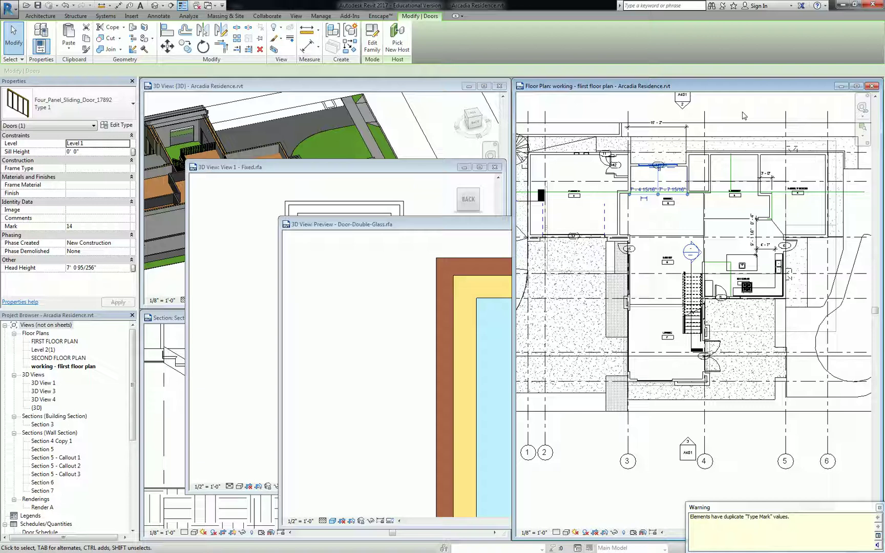
pyautogui.moveTo(609, 539); pyautogui.dragTo(614, 259)
pyautogui.click(703, 175)
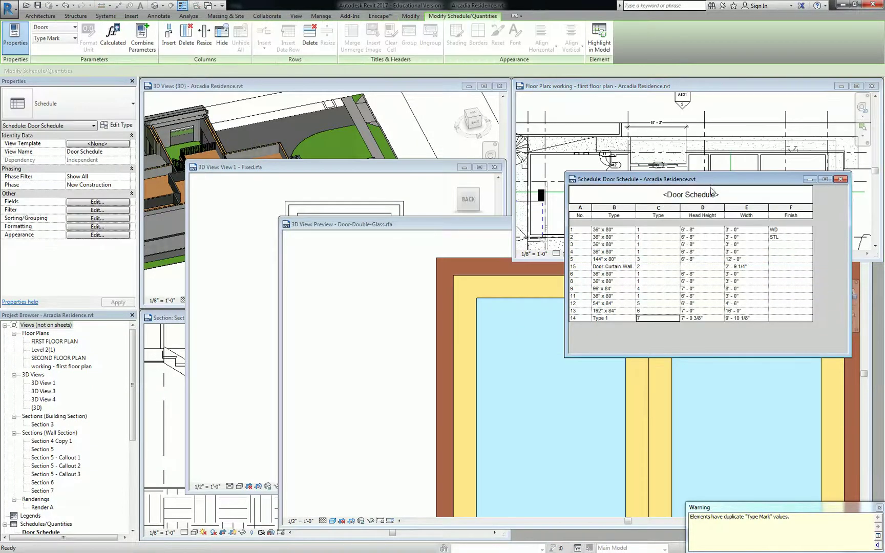
pyautogui.moveTo(711, 186); pyautogui.dragTo(704, 332)
# - Close the Door-Double-Glass.rfa and Fixed.rfa family views without saving changes
pyautogui.click(461, 224)
pyautogui.click(861, 224)
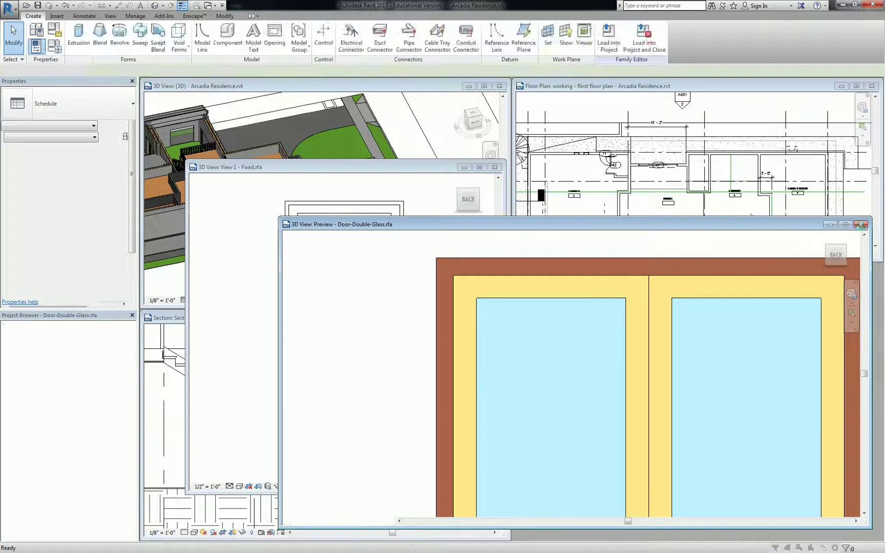
pyautogui.click(462, 289)
pyautogui.click(495, 167)
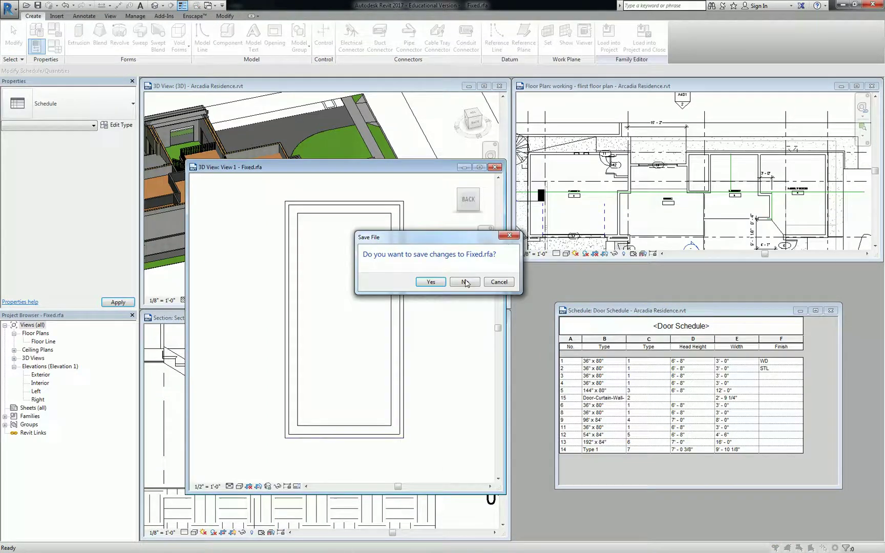
pyautogui.click(464, 282)
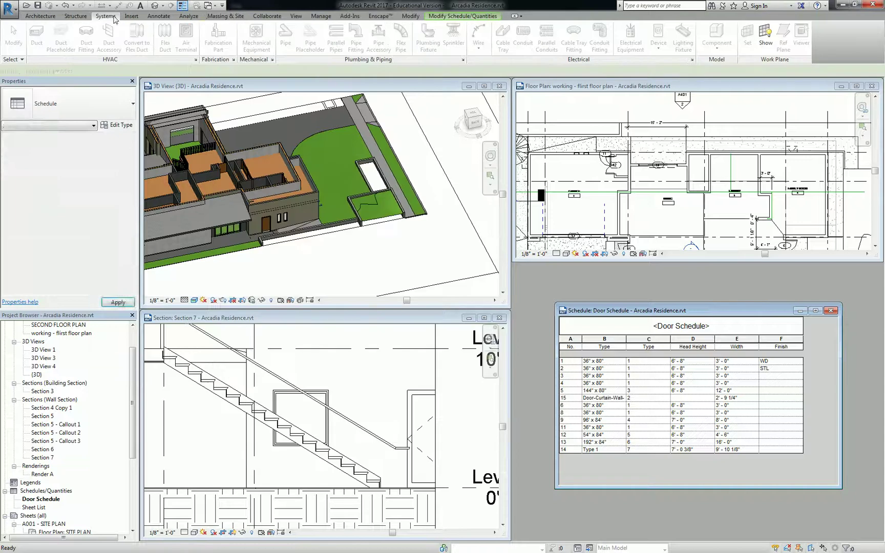
# - Create a new legend view named DOOR TYPES at 1/4" = 1'-0" scale
pyautogui.click(300, 18)
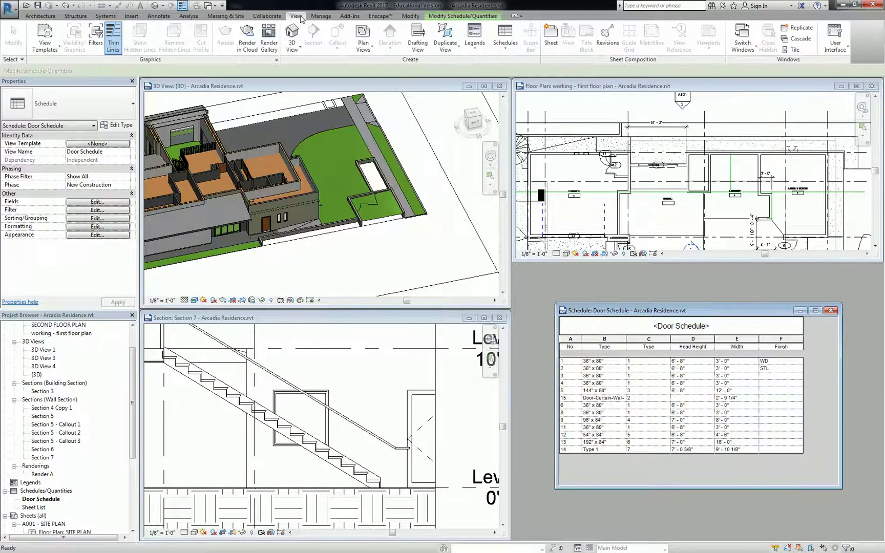
pyautogui.click(476, 47)
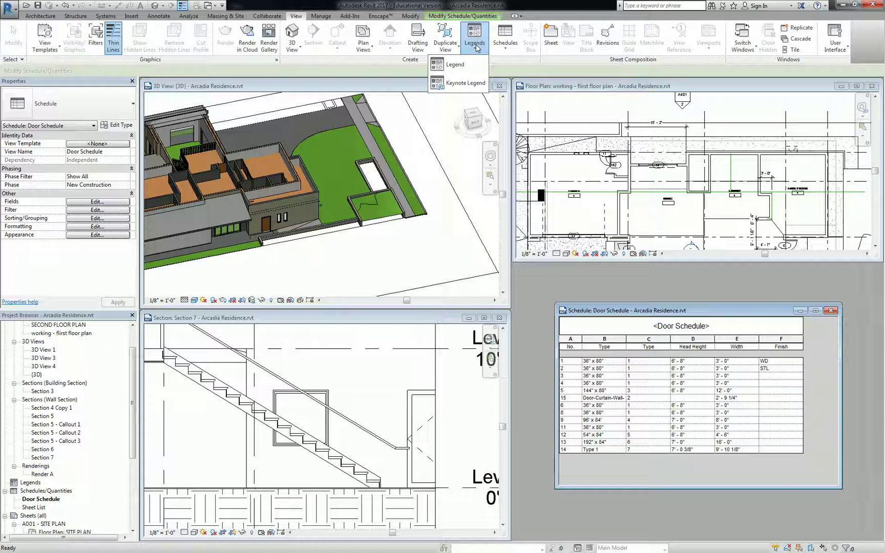
pyautogui.click(455, 65)
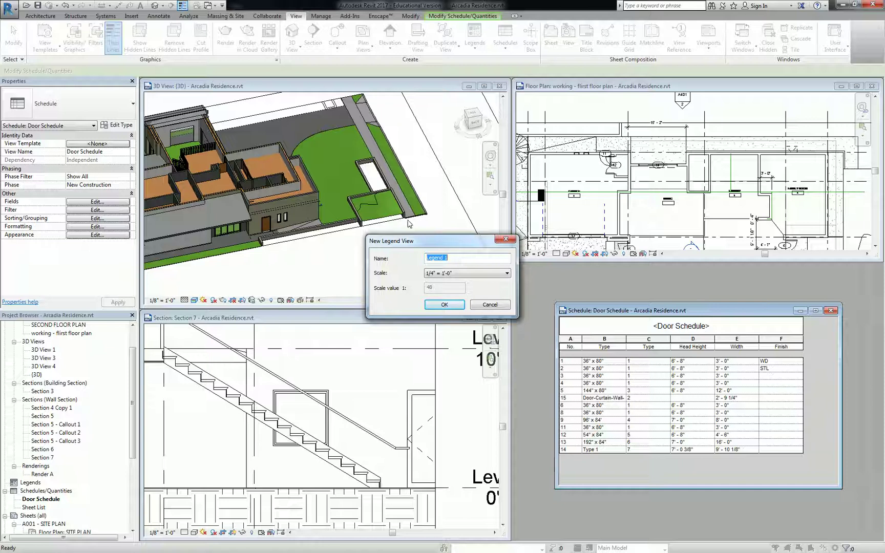
pyautogui.write('Doo')
pyautogui.write('OOR TYPES')
pyautogui.press('Return')
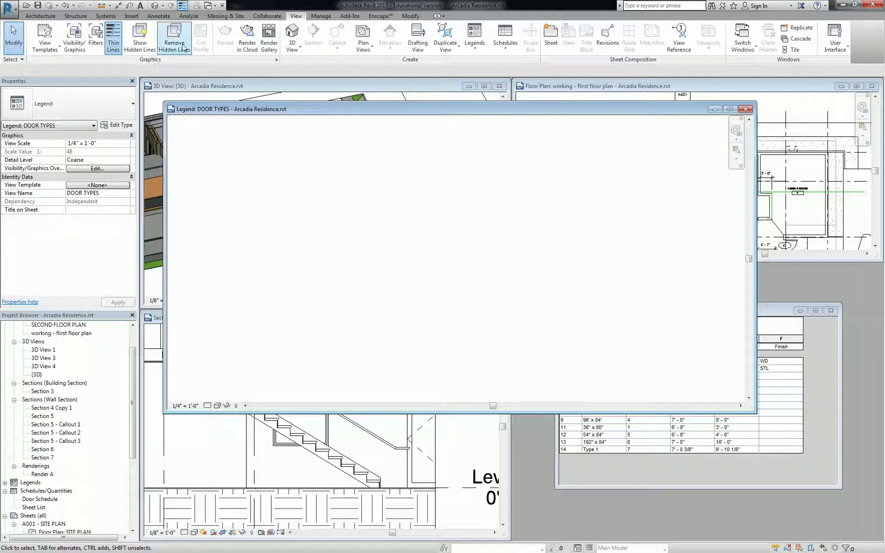
# - Place a legend component in the DOOR TYPES legend and select it
pyautogui.click(159, 16)
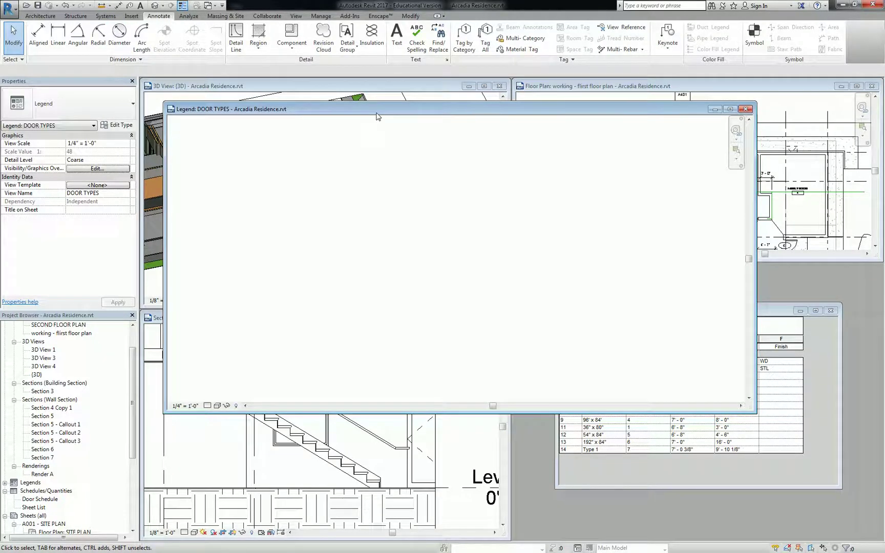
pyautogui.click(296, 48)
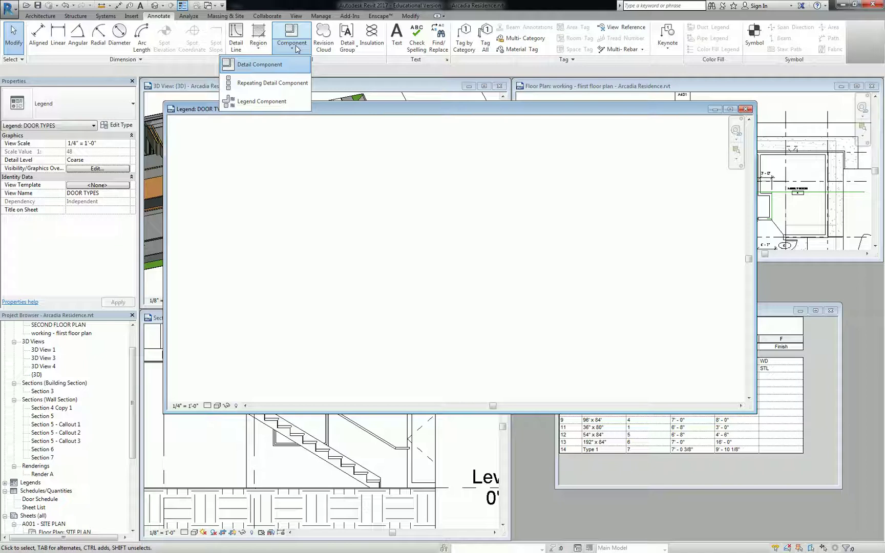
pyautogui.click(278, 104)
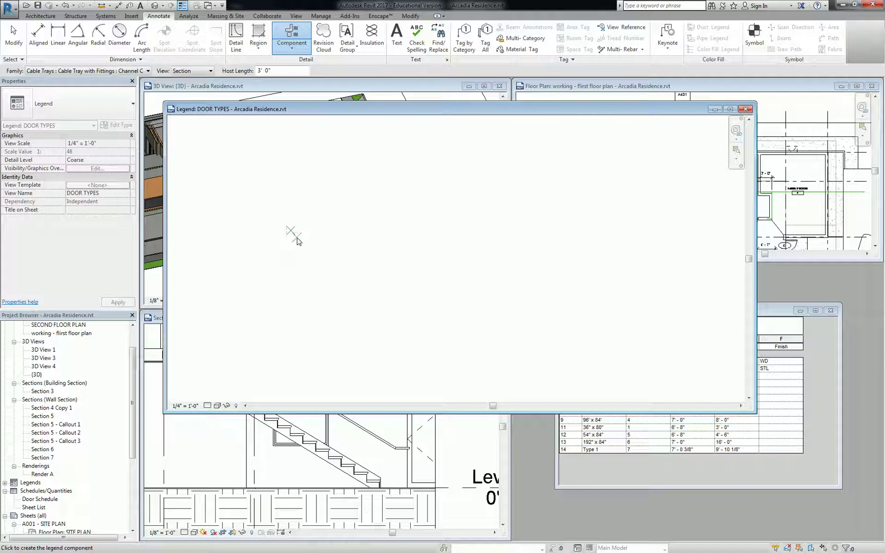
pyautogui.click(291, 232)
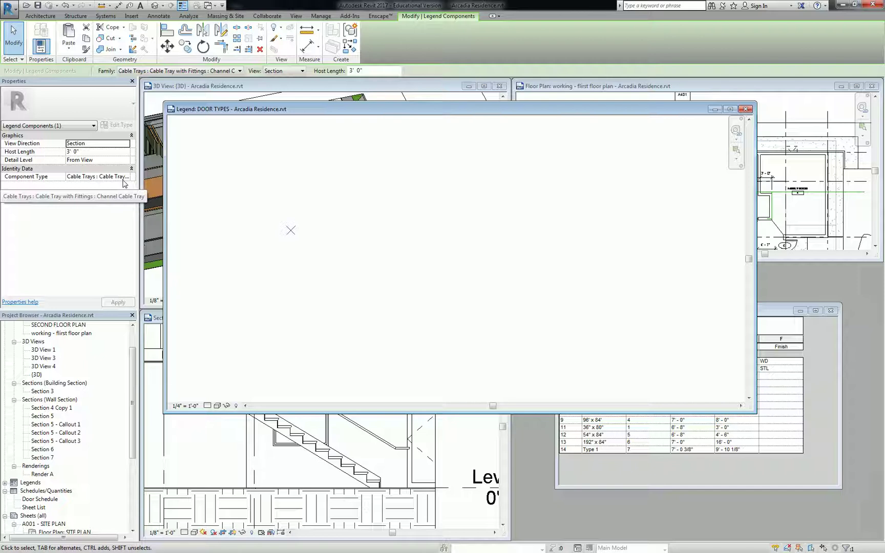
pyautogui.click(227, 148)
pyautogui.click(291, 230)
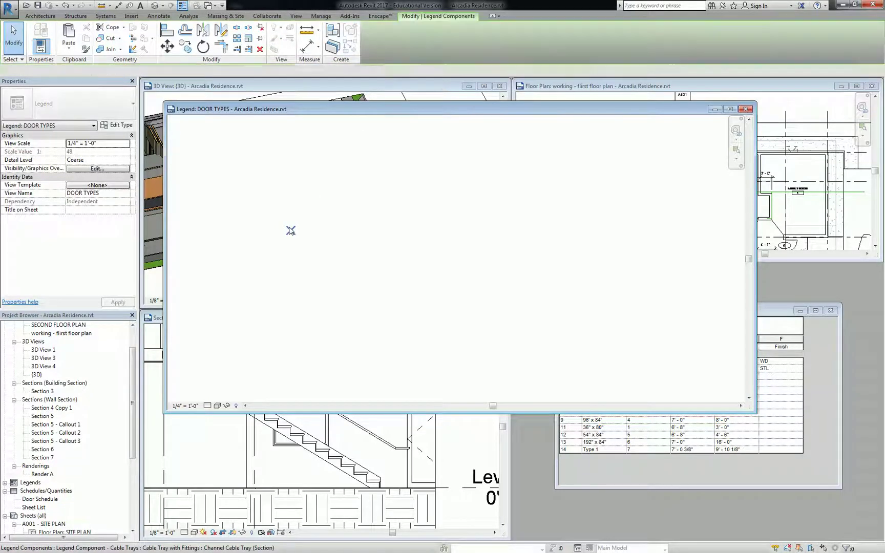
# - Change the legend component to Doors : Single-Flush : 36" x 84" and show it as Elevation : Front
pyautogui.click(238, 72)
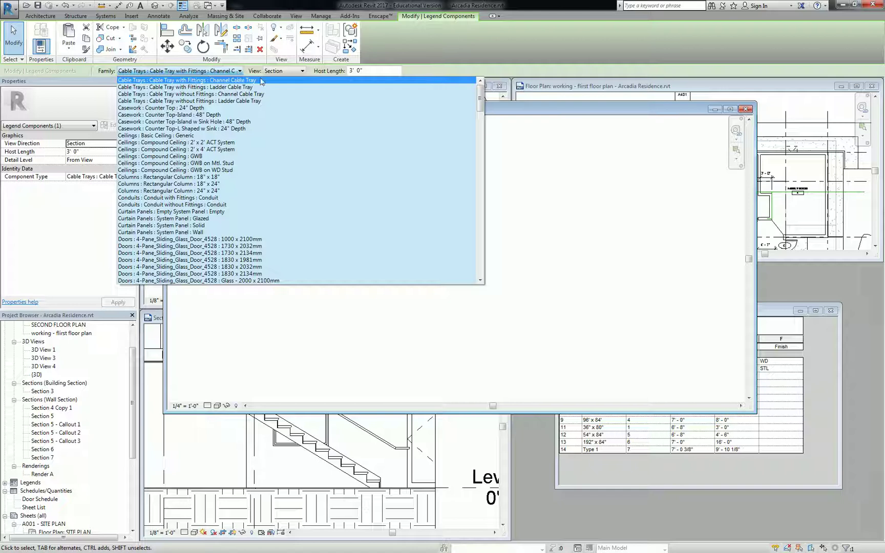
pyautogui.scroll(-7, 230, 179)
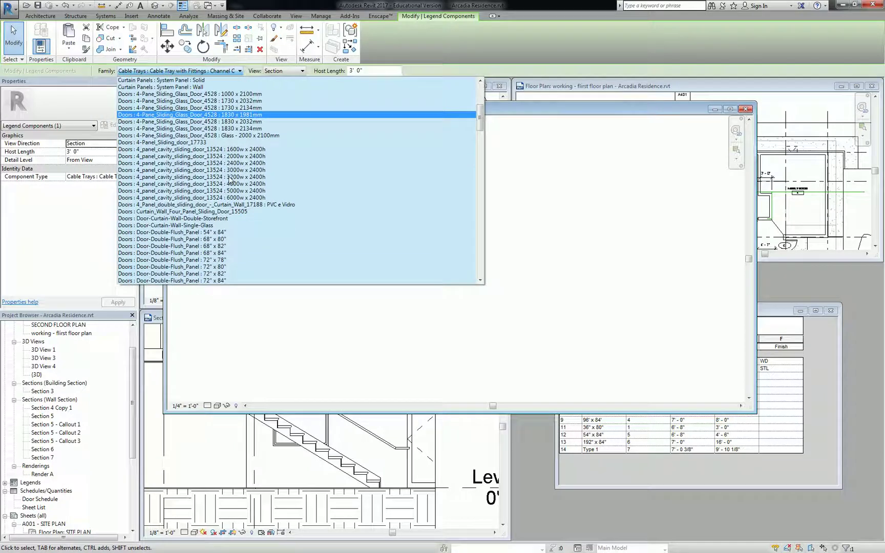
pyautogui.scroll(-1, 231, 180)
pyautogui.scroll(-9, 213, 182)
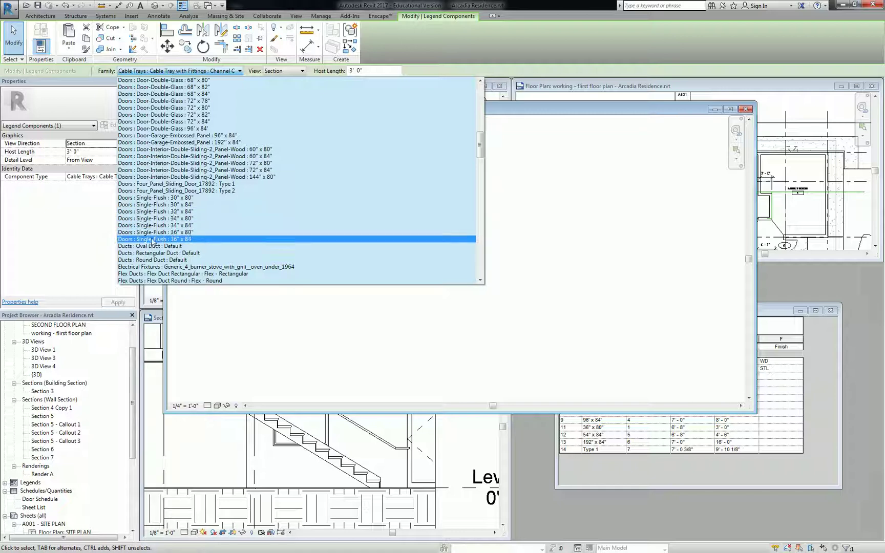
pyautogui.click(152, 239)
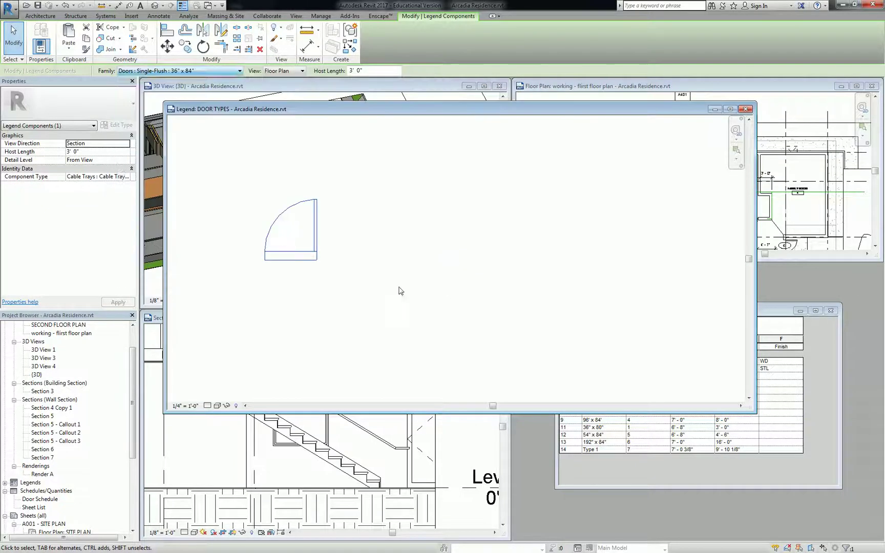
pyautogui.click(355, 256)
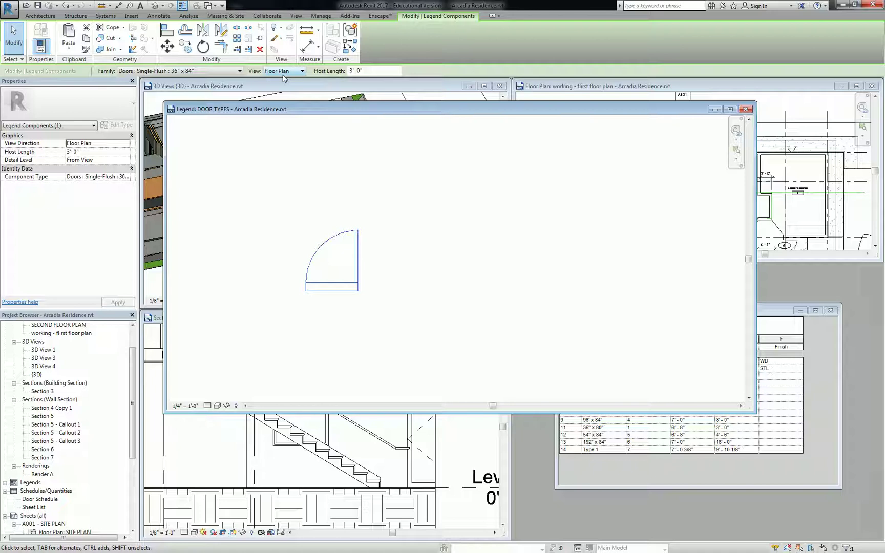
pyautogui.click(285, 72)
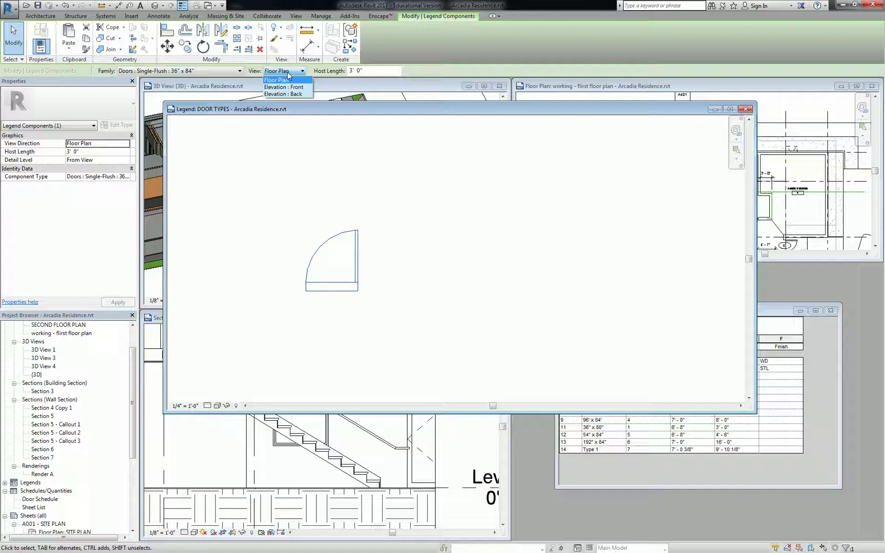
pyautogui.click(284, 87)
pyautogui.click(412, 291)
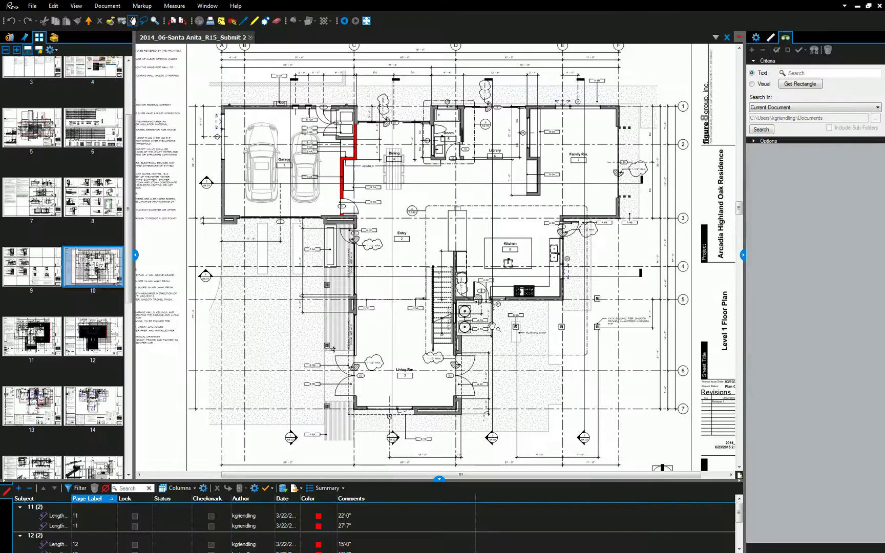
# - Switch to Revu and examine the door type drawings on the Doors / Windows Schedule sheet, page 6
pyautogui.click(87, 140)
pyautogui.scroll(-3, 300, 357)
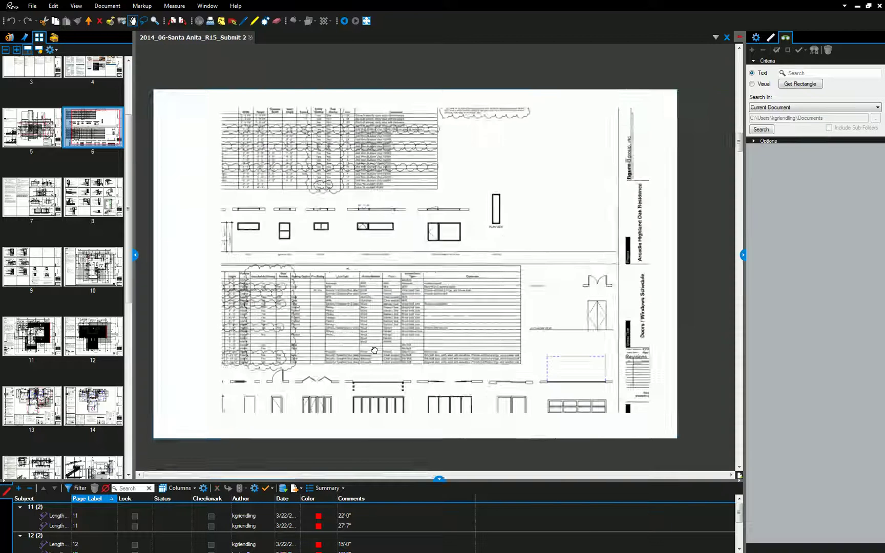
pyautogui.scroll(4, 300, 358)
pyautogui.scroll(-2, 561, 272)
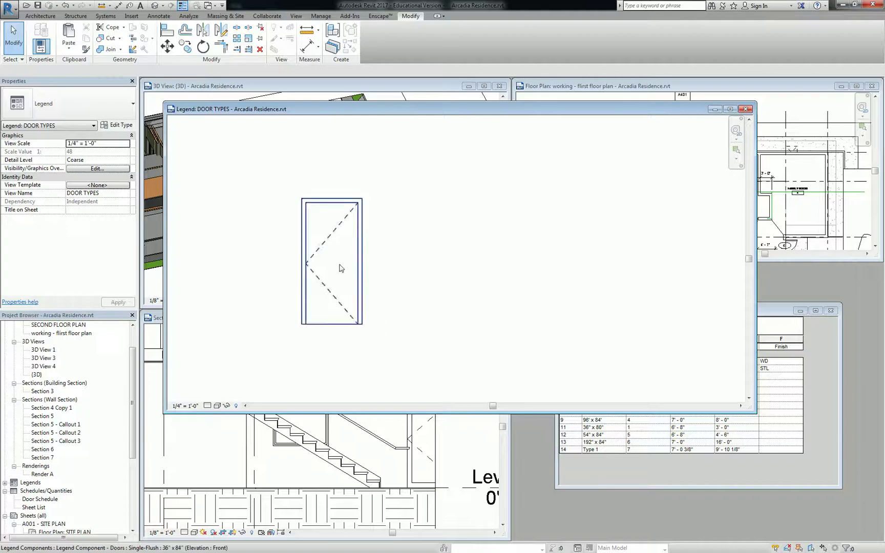
# - Return to Revit, copy the single-flush door elevation horizontally beside the original, and bring the door schedule to the front
pyautogui.click(339, 263)
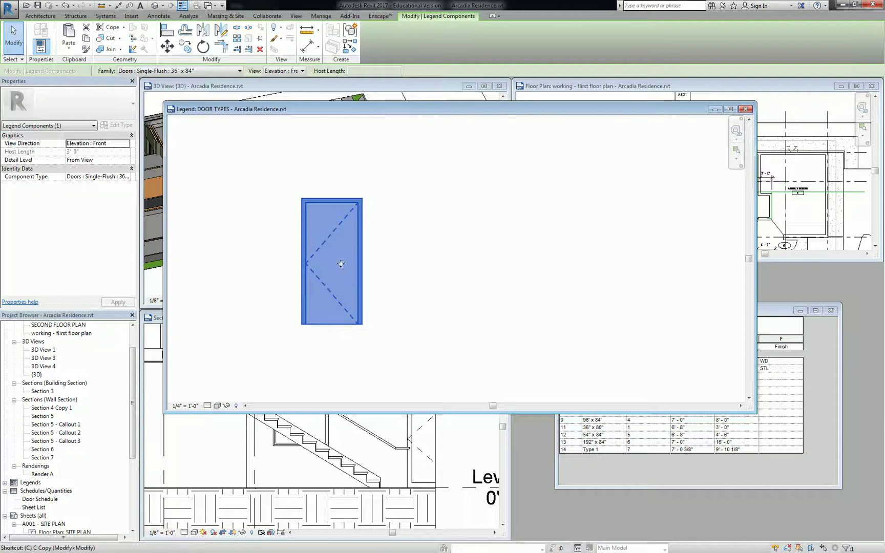
pyautogui.press('o')
pyautogui.click(341, 263)
pyautogui.click(453, 263)
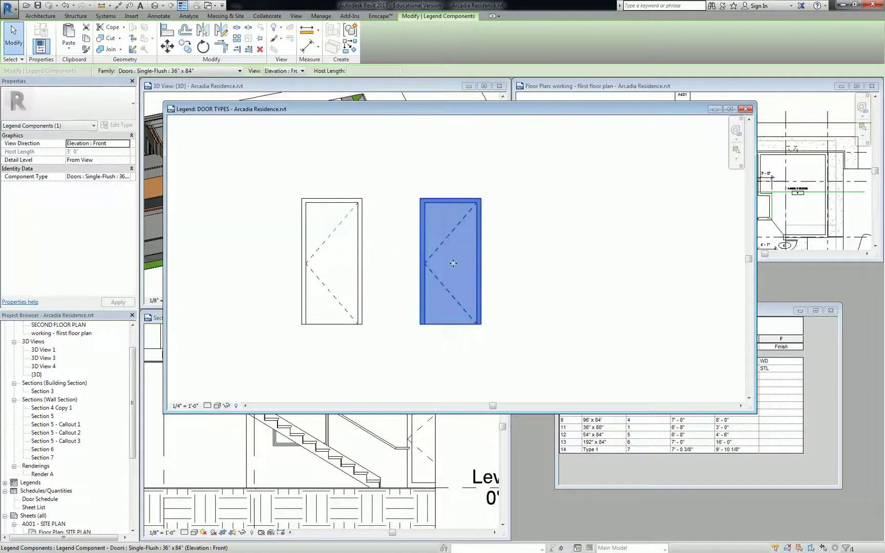
pyautogui.press('Escape')
pyautogui.click(660, 473)
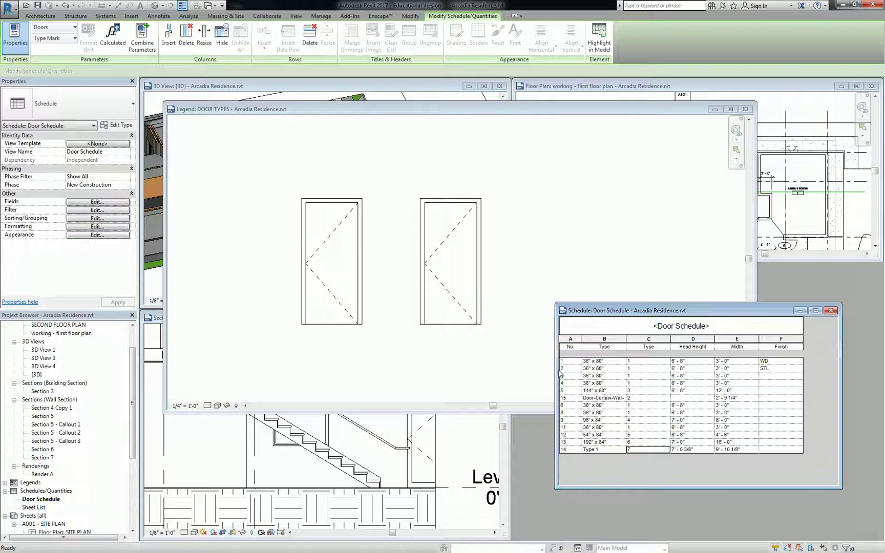
# - Change the copied door elevation to Doors : Door-Double-Flush_Panel : 72" x 84" and move it farther from the single door
pyautogui.click(450, 261)
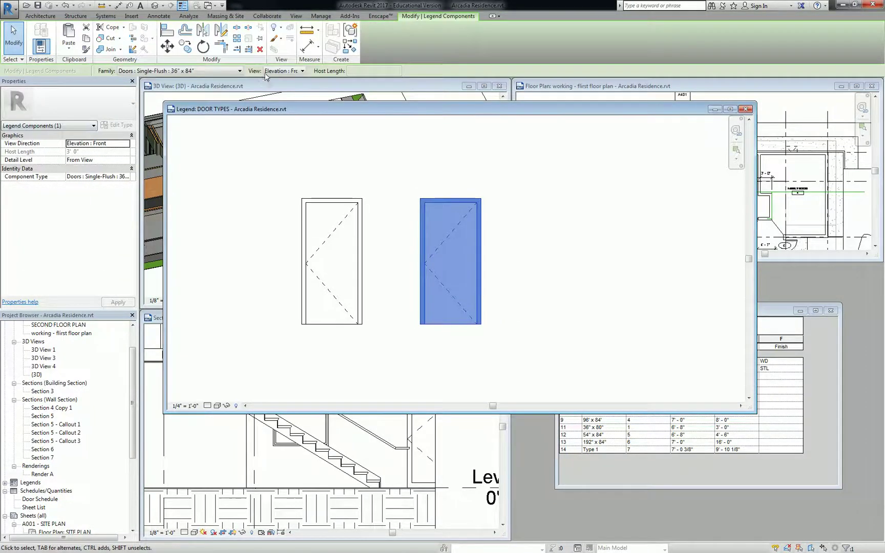
pyautogui.click(223, 72)
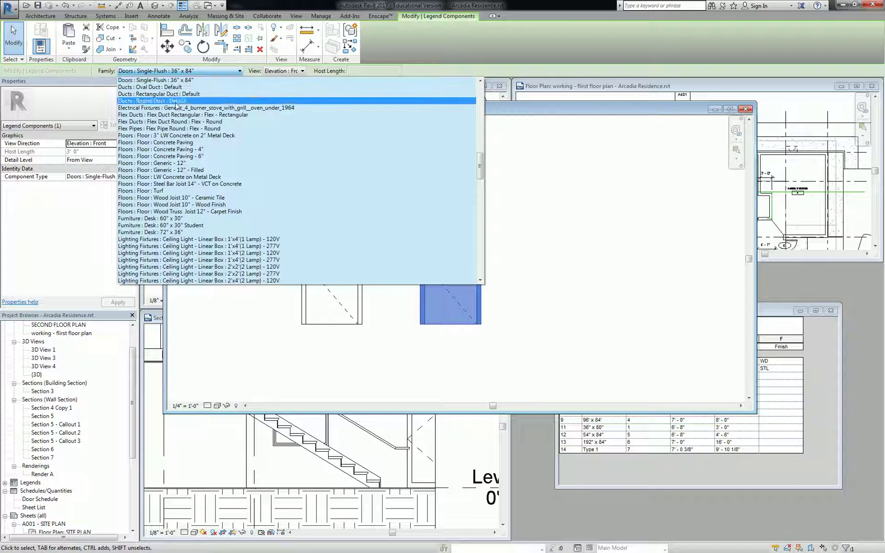
pyautogui.scroll(4, 179, 131)
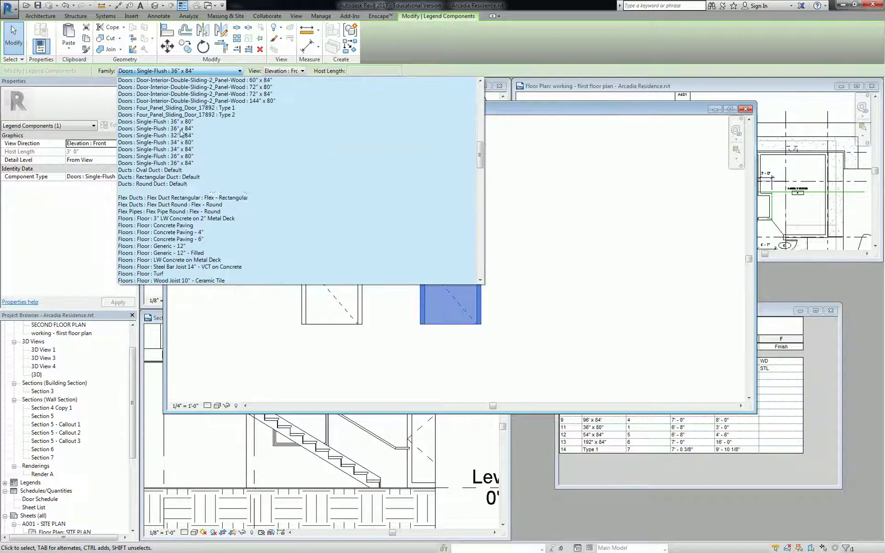
pyautogui.scroll(5, 180, 135)
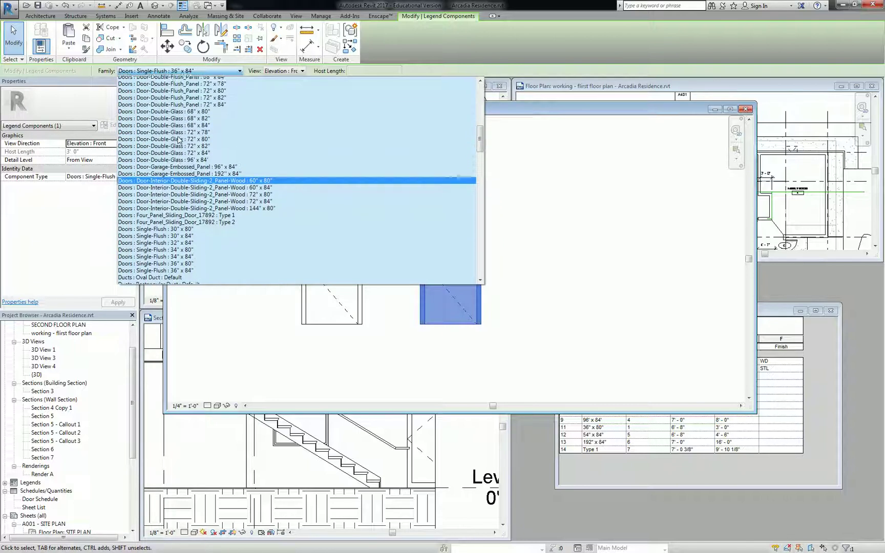
pyautogui.scroll(4, 180, 141)
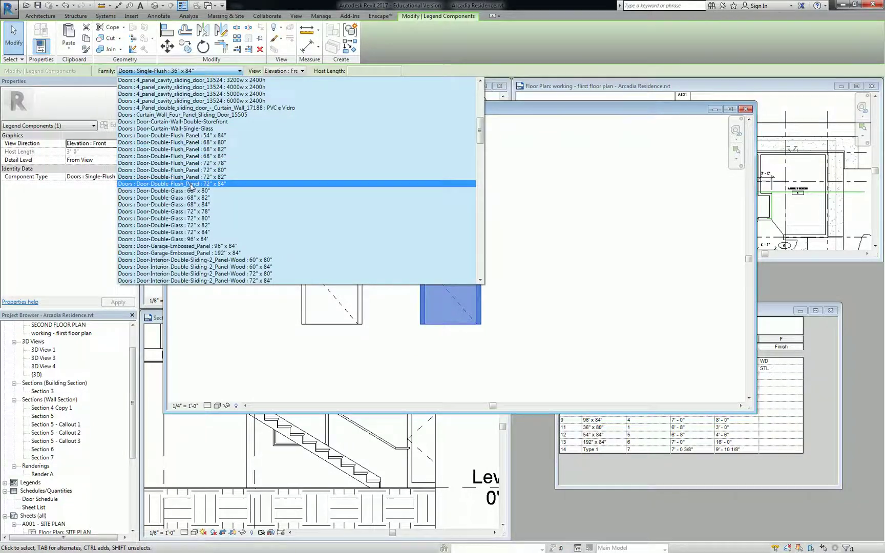
pyautogui.click(191, 184)
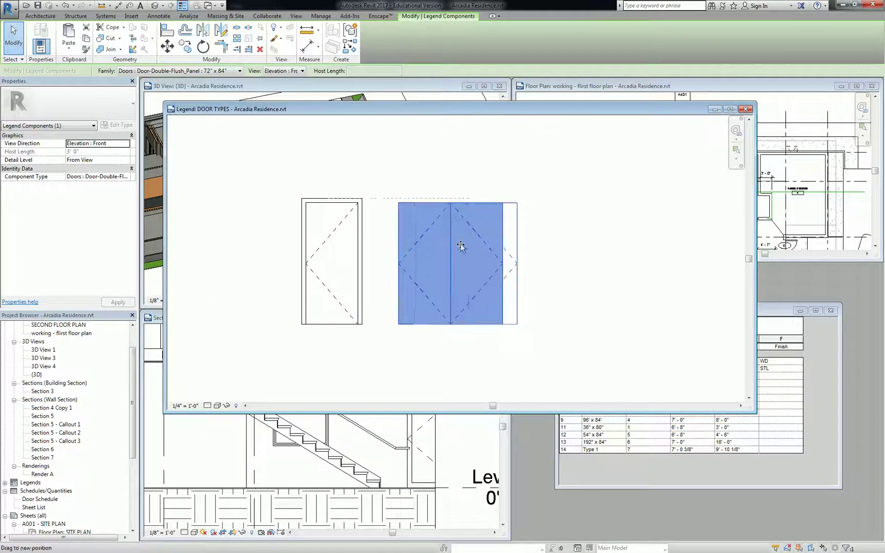
pyautogui.click(597, 288)
pyautogui.click(496, 293)
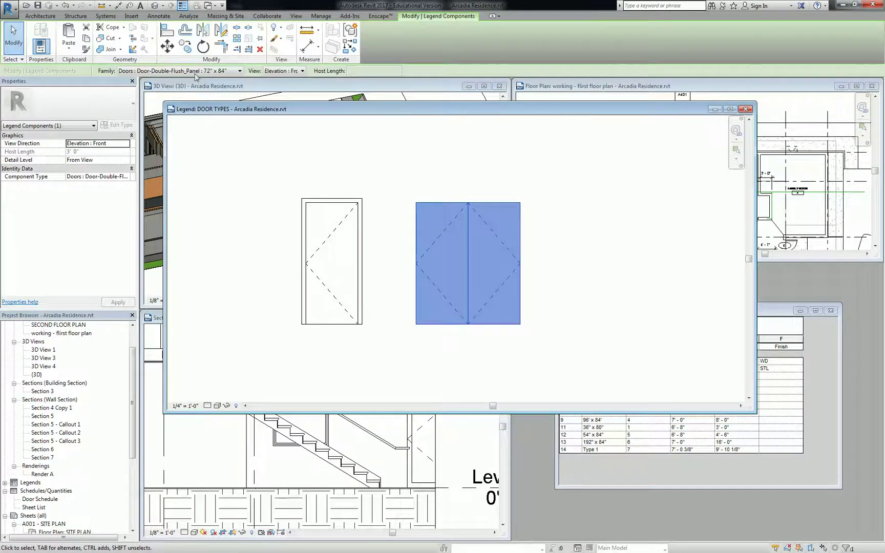
# - Try the Doors : Door-Double-Flush_Panel : 72" x 82" type on the double-door elevation
pyautogui.click(239, 70)
pyautogui.scroll(2, 218, 144)
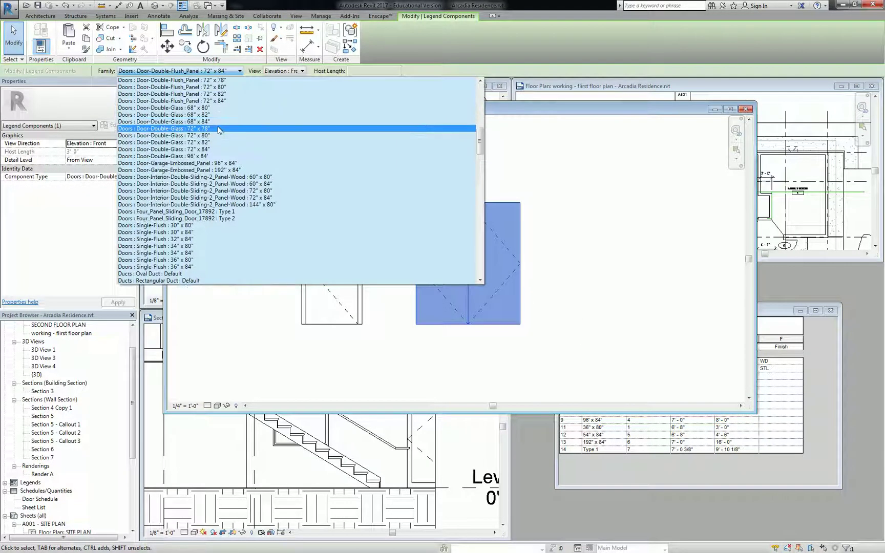
pyautogui.scroll(1, 217, 144)
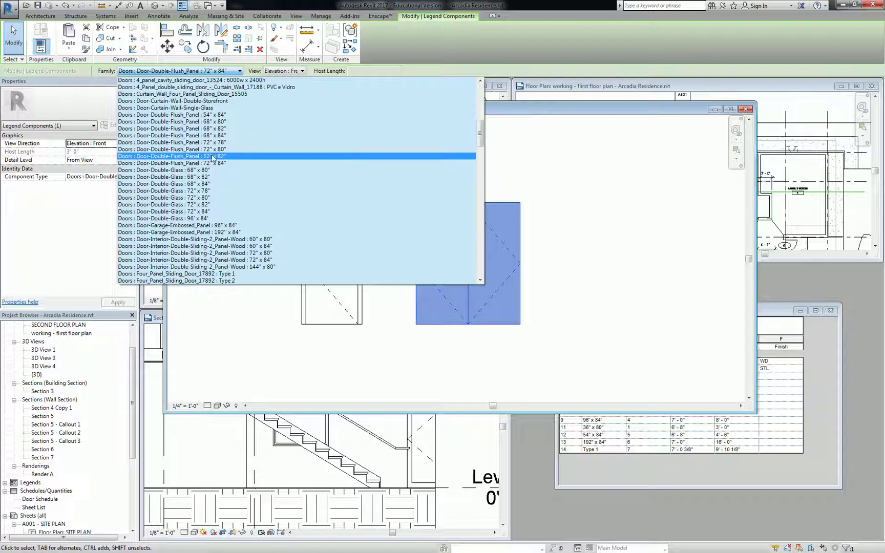
pyautogui.click(213, 159)
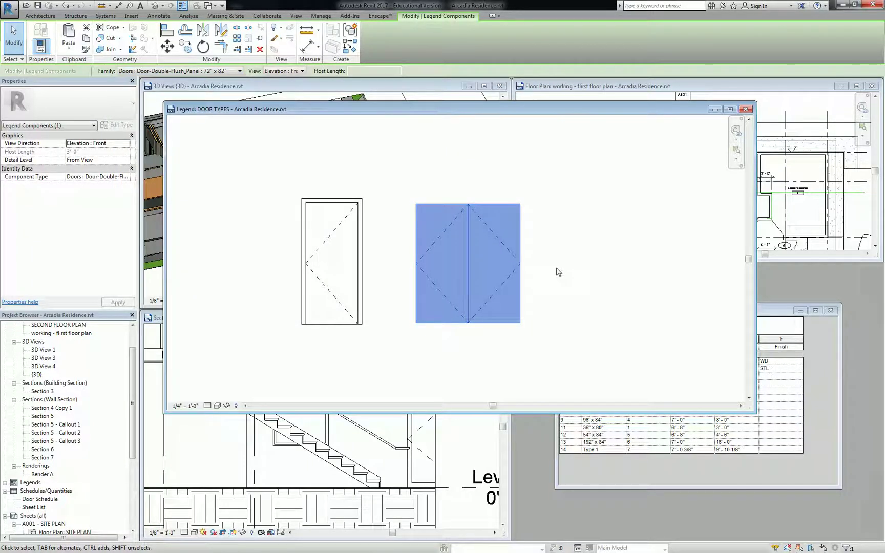
pyautogui.click(572, 257)
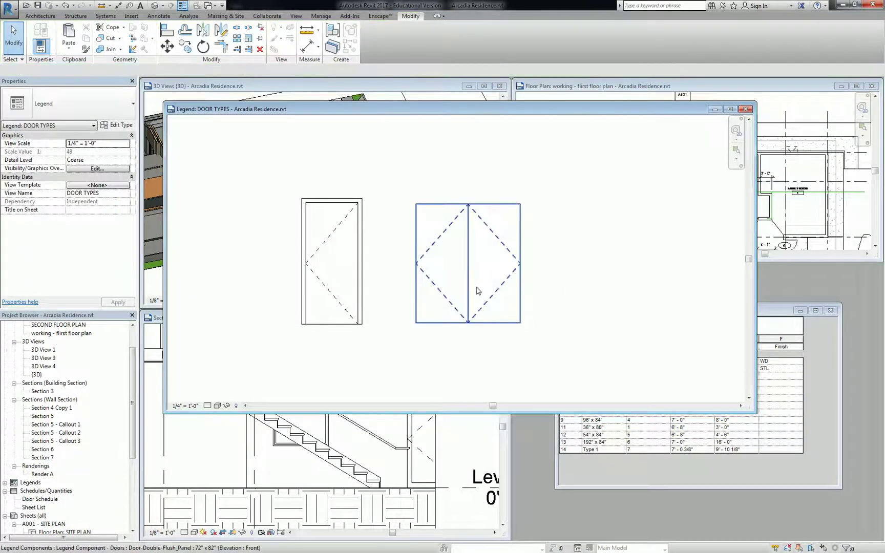
pyautogui.click(481, 233)
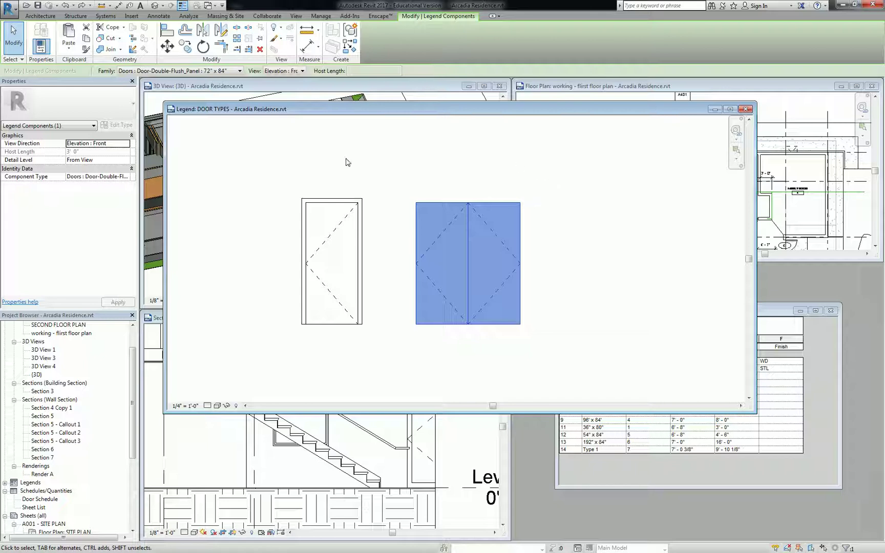
# - Place a text note reading 1 below the single-flush door elevation and shift it so it sits centered beneath the door
pyautogui.moveTo(412, 183); pyautogui.dragTo(417, 179, button='middle')
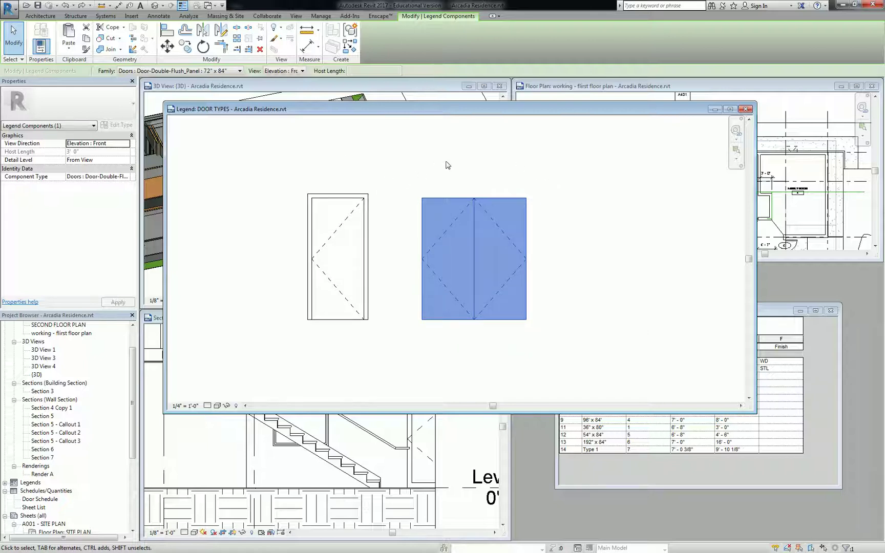
pyautogui.press('Escape')
pyautogui.click(159, 15)
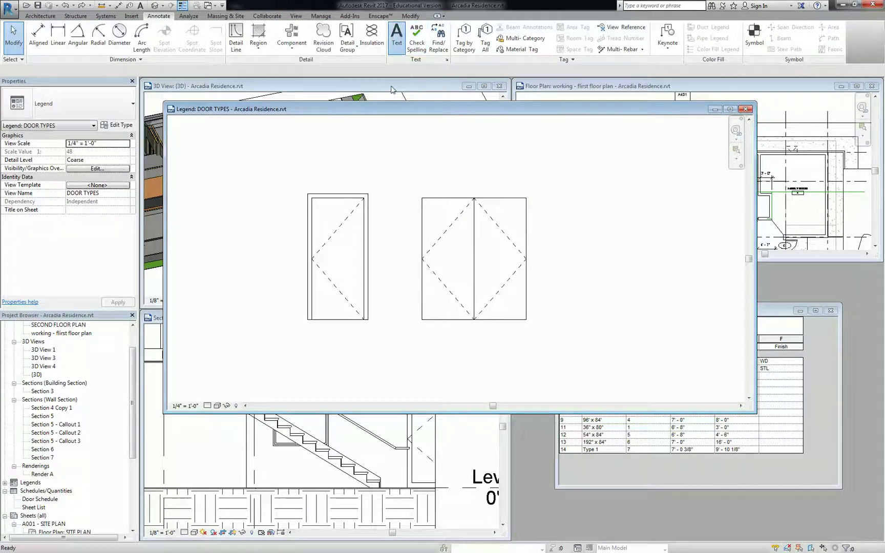
pyautogui.click(400, 39)
pyautogui.click(325, 362)
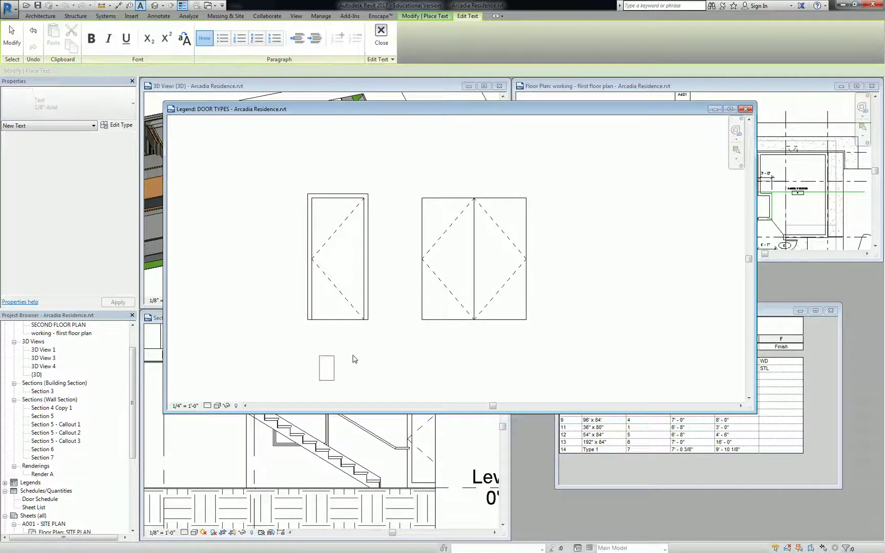
pyautogui.write('A')
pyautogui.press('BackSpace')
pyautogui.write('1')
pyautogui.click(408, 339)
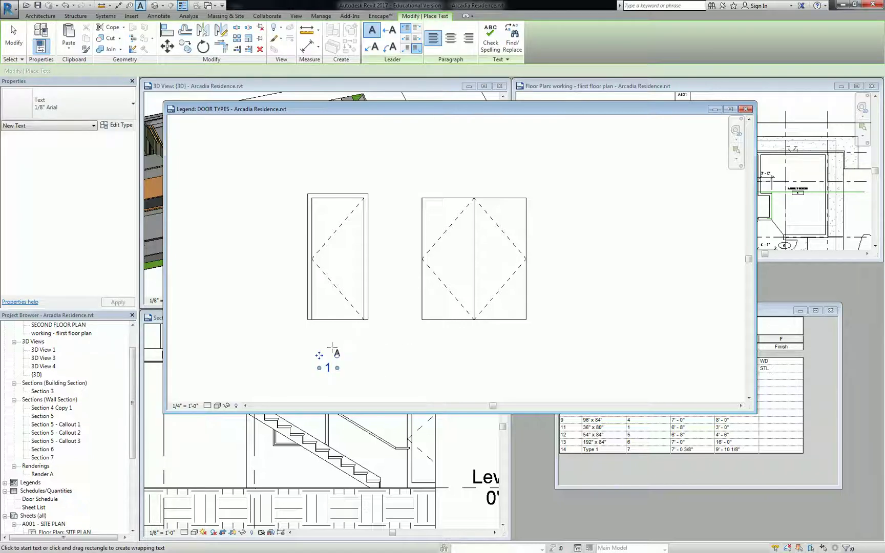
pyautogui.moveTo(320, 356); pyautogui.dragTo(324, 344)
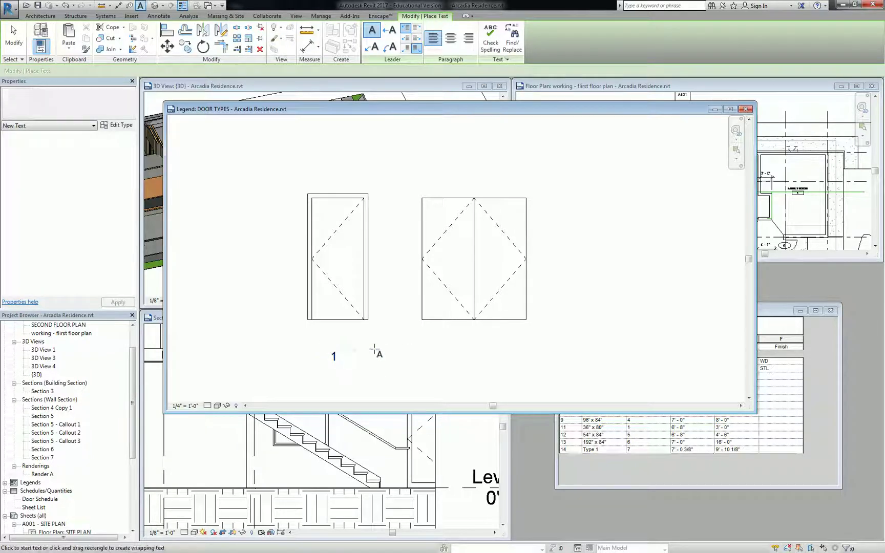
pyautogui.press('Escape')
pyautogui.press('Escape')
# - Copy the number note horizontally to below the double-door elevation and change the copy's text to 2
pyautogui.click(338, 356)
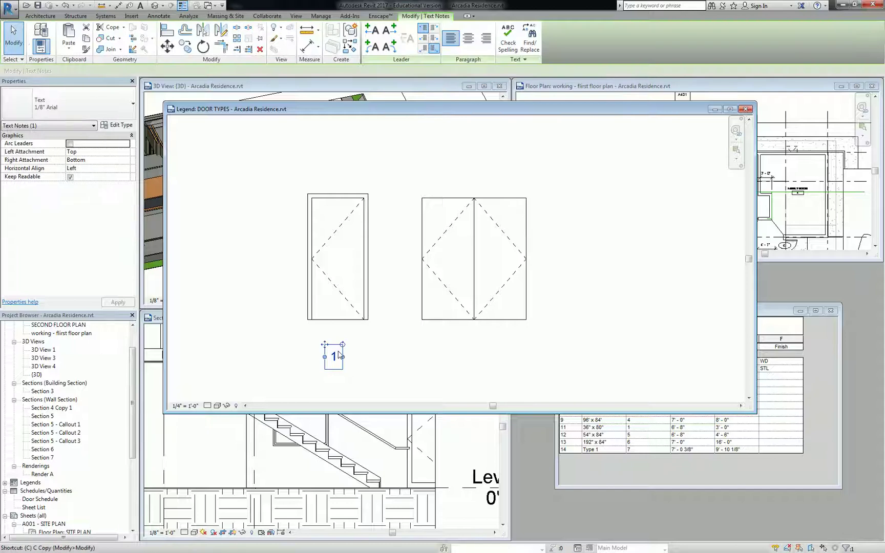
pyautogui.press('c')
pyautogui.press('o')
pyautogui.click(336, 355)
pyautogui.click(481, 356)
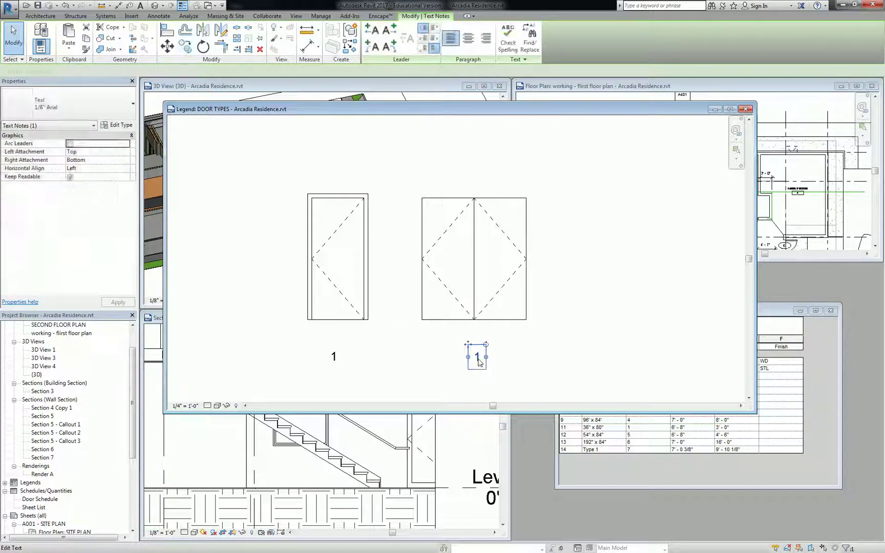
pyautogui.doubleClick(477, 358)
pyautogui.doubleClick(476, 359)
pyautogui.write('2')
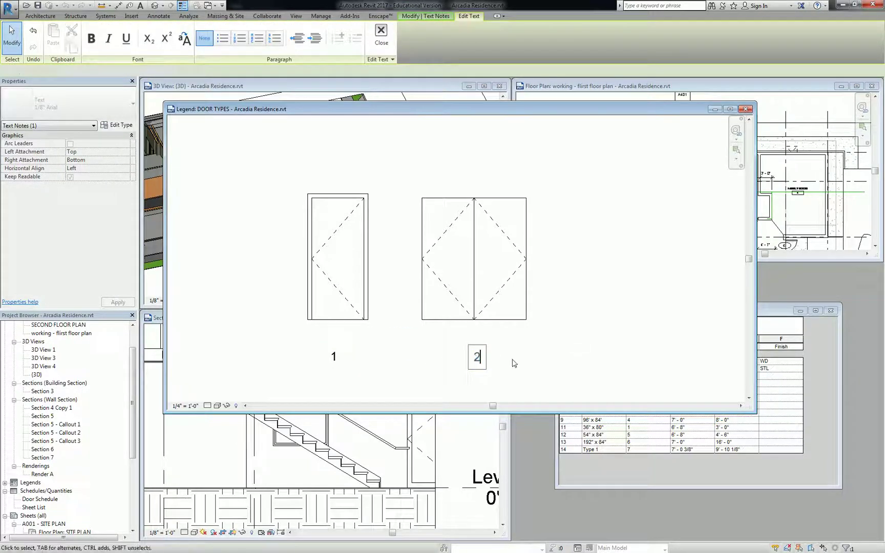
pyautogui.click(381, 342)
pyautogui.click(381, 342)
# - Draw a horizontal detail line in line style 3 along the base of both doors, extending past them on both sides
pyautogui.press('d')
pyautogui.press('l')
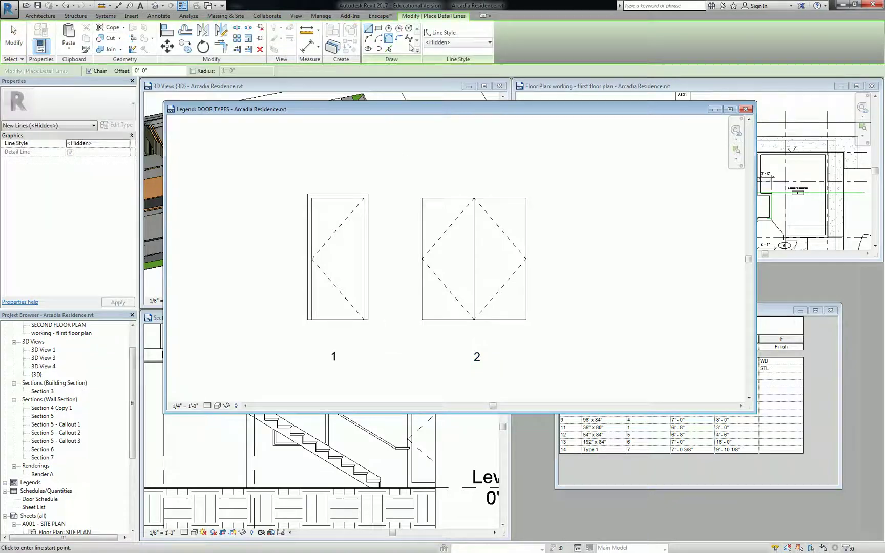
pyautogui.click(457, 42)
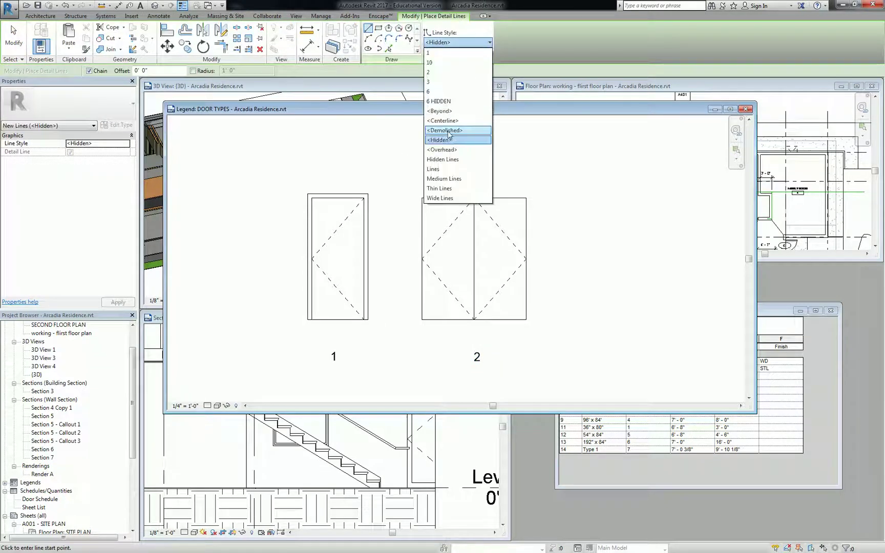
pyautogui.click(441, 81)
pyautogui.click(307, 319)
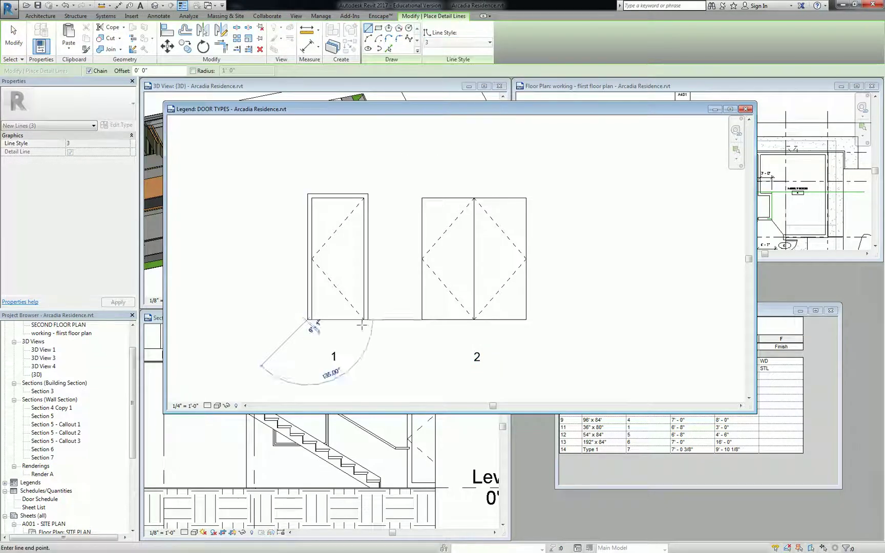
pyautogui.scroll(-3, 318, 321)
pyautogui.click(460, 320)
pyautogui.press('Escape')
pyautogui.press('Escape')
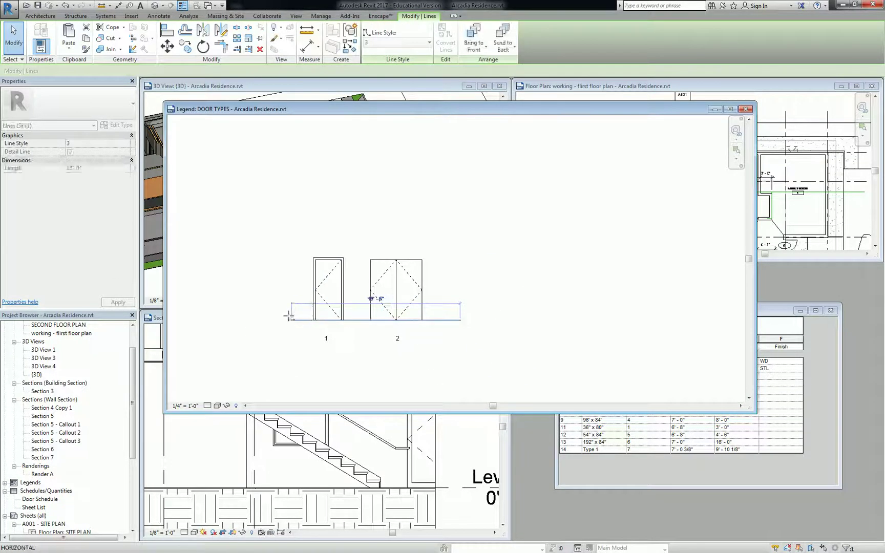
pyautogui.click(316, 332)
# - Dimension the single door's height beside it and its width above it, measuring to the inner edges of the frame
pyautogui.scroll(3, 350, 337)
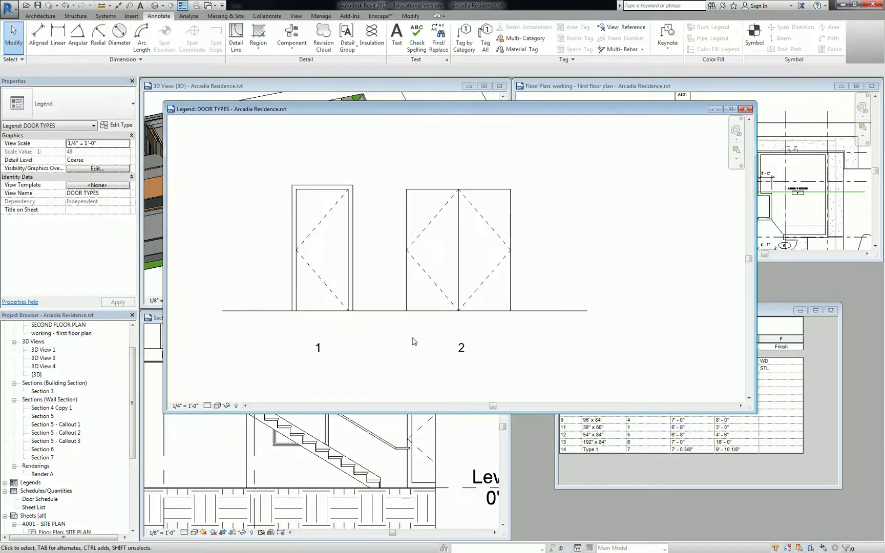
pyautogui.moveTo(344, 284); pyautogui.dragTo(402, 304, button='middle')
pyautogui.press('d')
pyautogui.press('i')
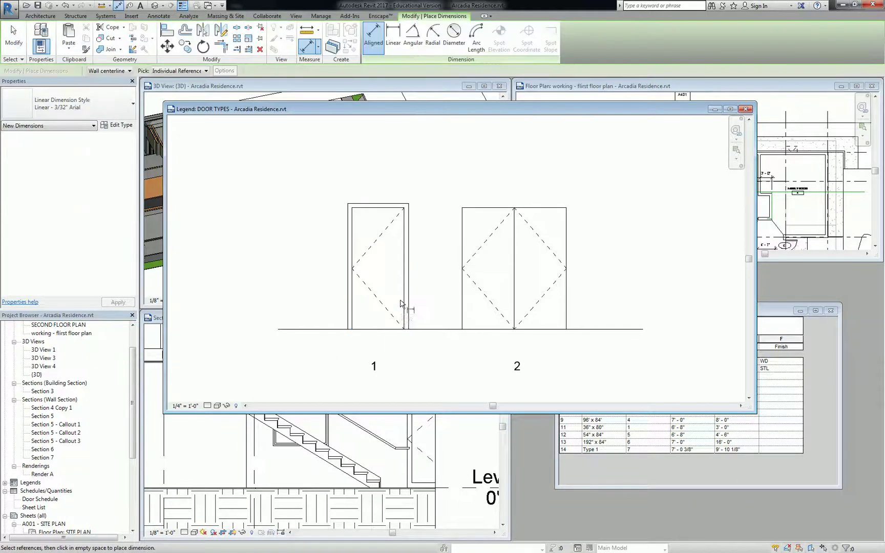
pyautogui.click(336, 329)
pyautogui.click(385, 207)
pyautogui.click(330, 267)
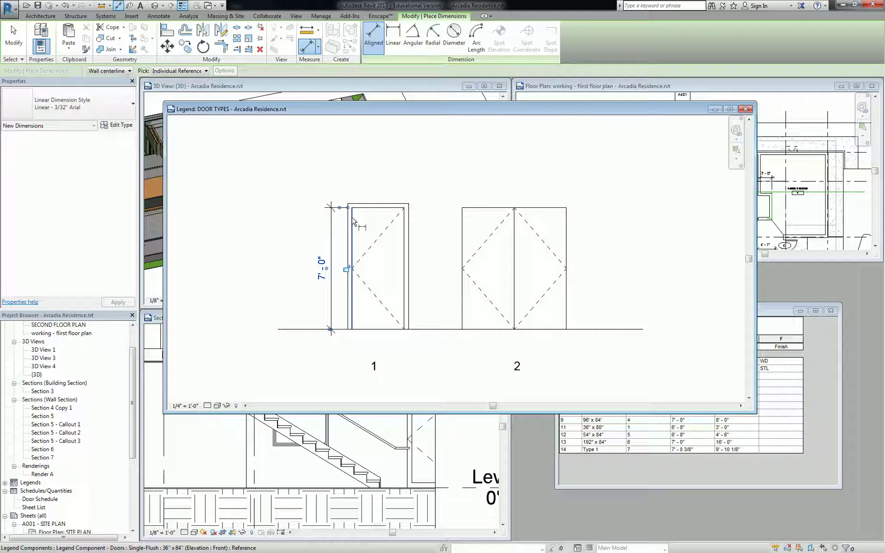
pyautogui.click(404, 222)
pyautogui.click(404, 190)
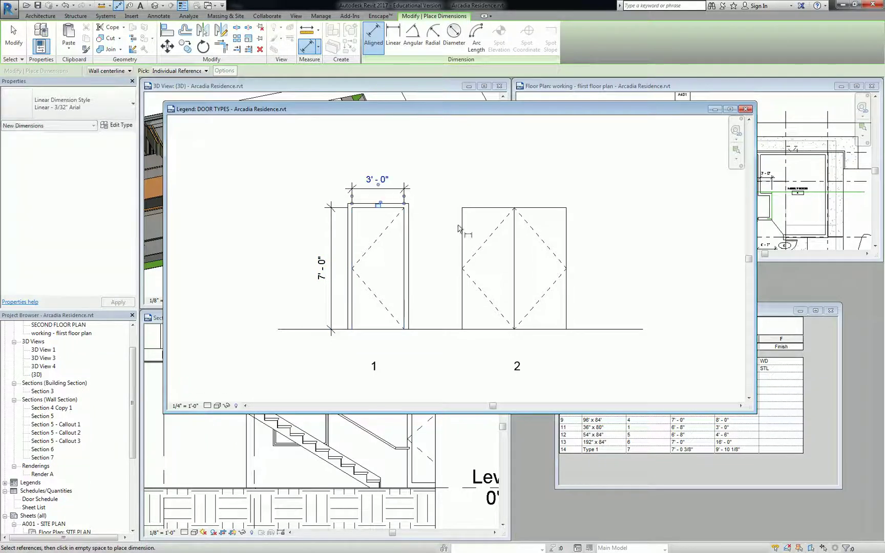
pyautogui.press('Escape')
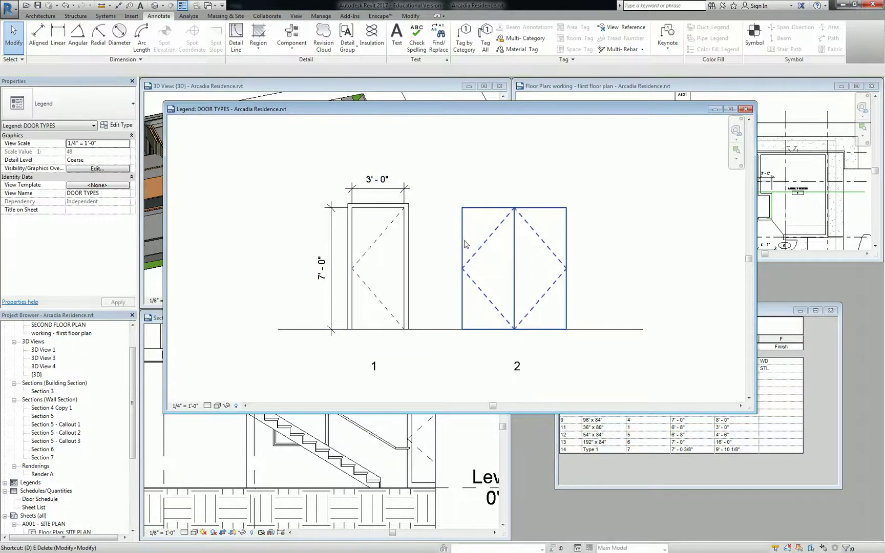
# - Start a detail line in the legend and switch its line style to 1
pyautogui.press('d')
pyautogui.press('l')
pyautogui.click(461, 42)
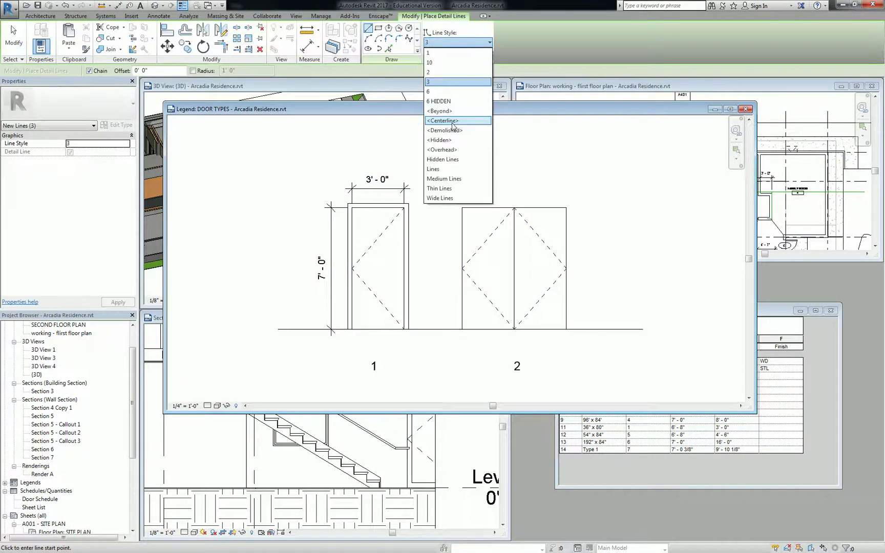
pyautogui.click(446, 64)
pyautogui.click(461, 330)
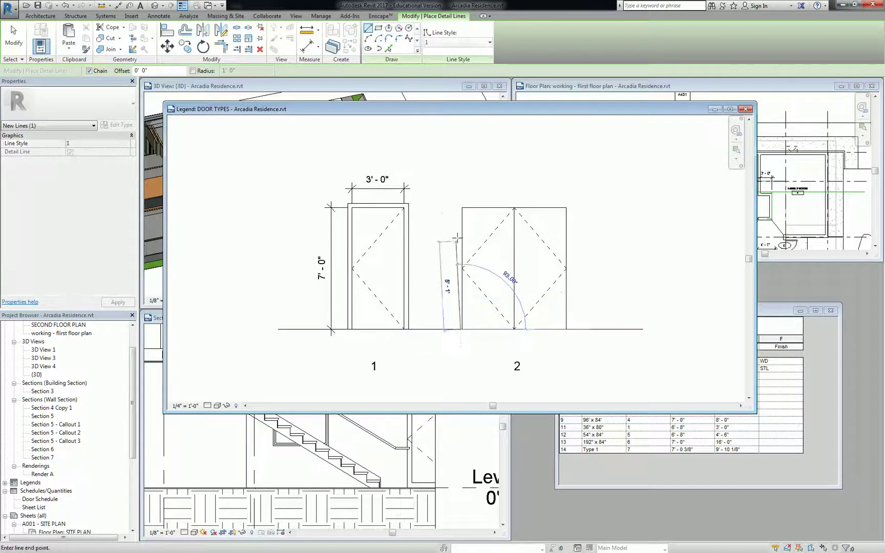
pyautogui.click(460, 209)
pyautogui.press('Escape')
pyautogui.press('Escape')
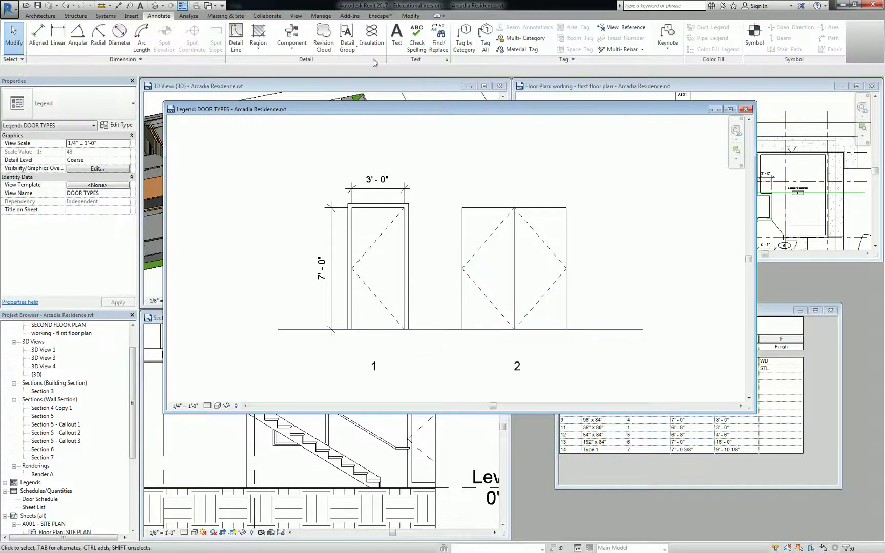
# - Trace the double door's two sides and top with chained detail lines in line style 1, starting and ending at the base line
pyautogui.click(236, 36)
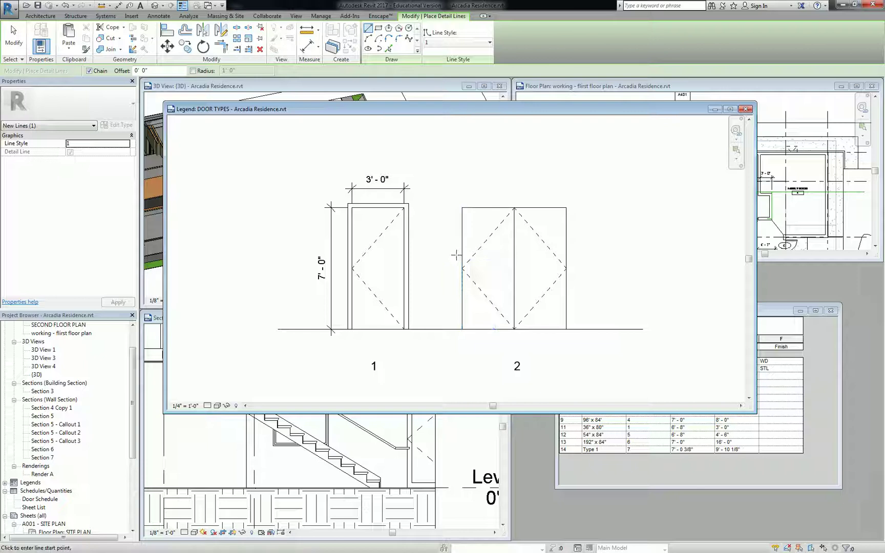
pyautogui.click(462, 330)
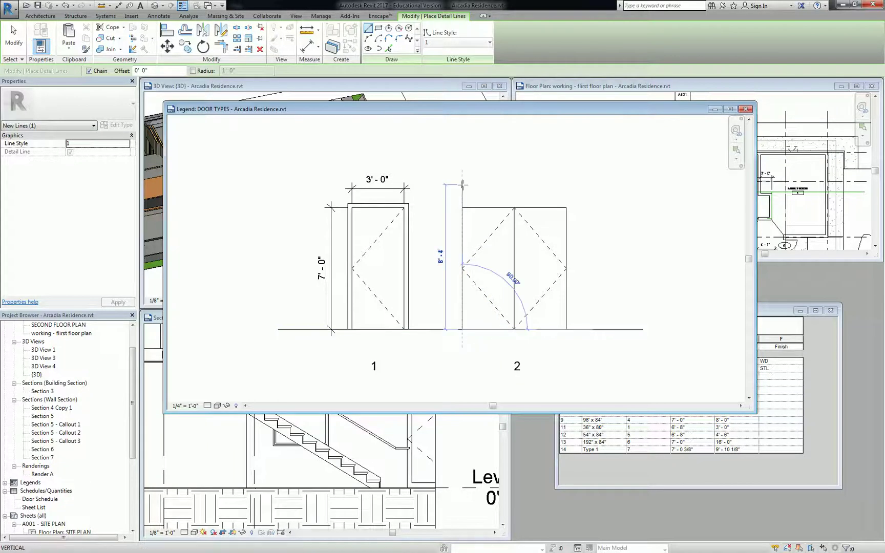
pyautogui.click(462, 207)
pyautogui.click(566, 208)
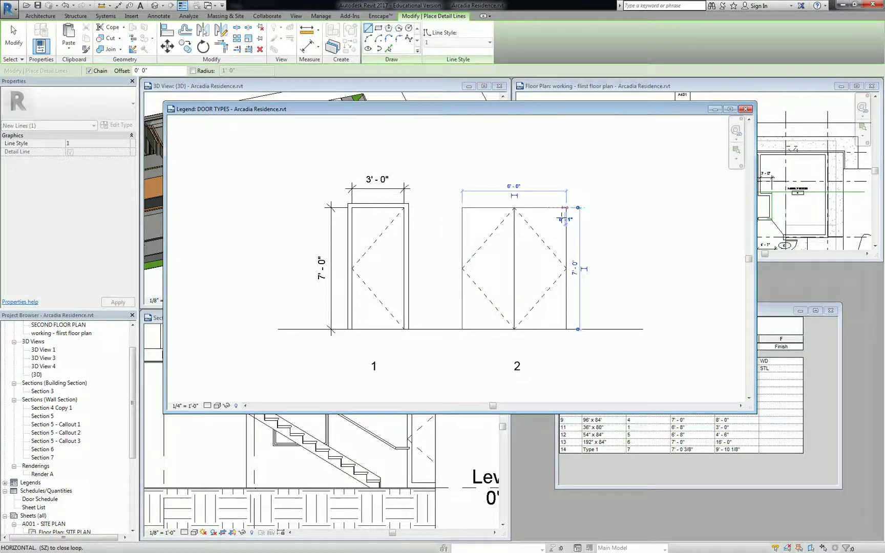
pyautogui.click(566, 330)
pyautogui.press('Escape')
pyautogui.press('Escape')
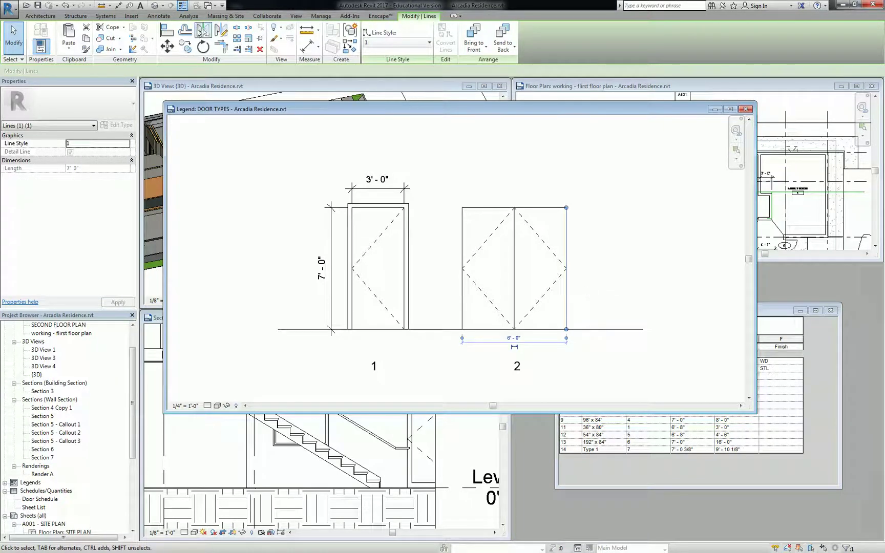
# - Offset copies of the double door's side and top lines outward by 2 inches to form its frame
pyautogui.click(186, 30)
pyautogui.doubleClick(145, 70)
pyautogui.write('2')
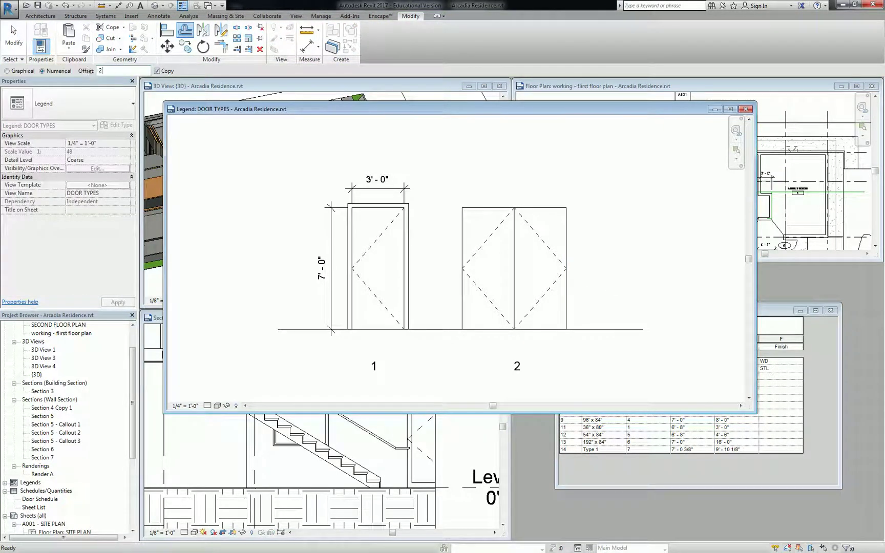
pyautogui.press('Return')
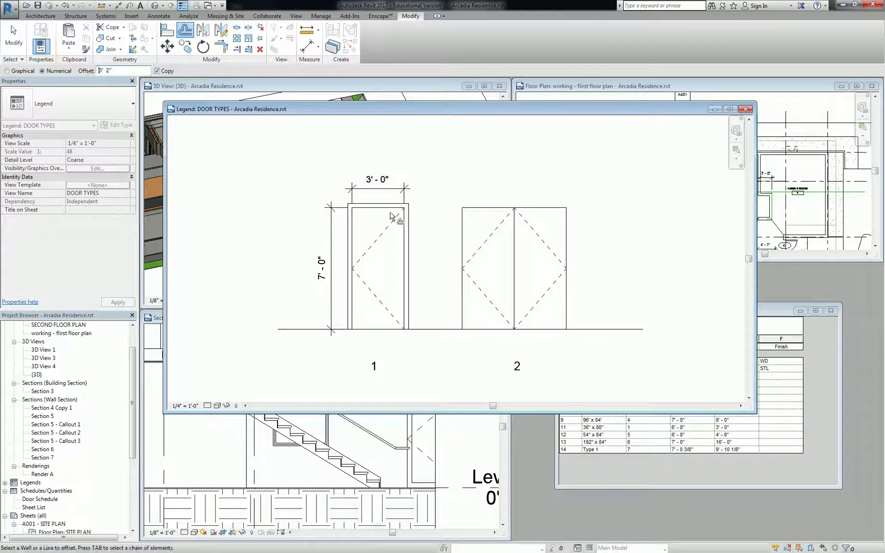
pyautogui.click(568, 228)
pyautogui.click(530, 207)
pyautogui.click(462, 229)
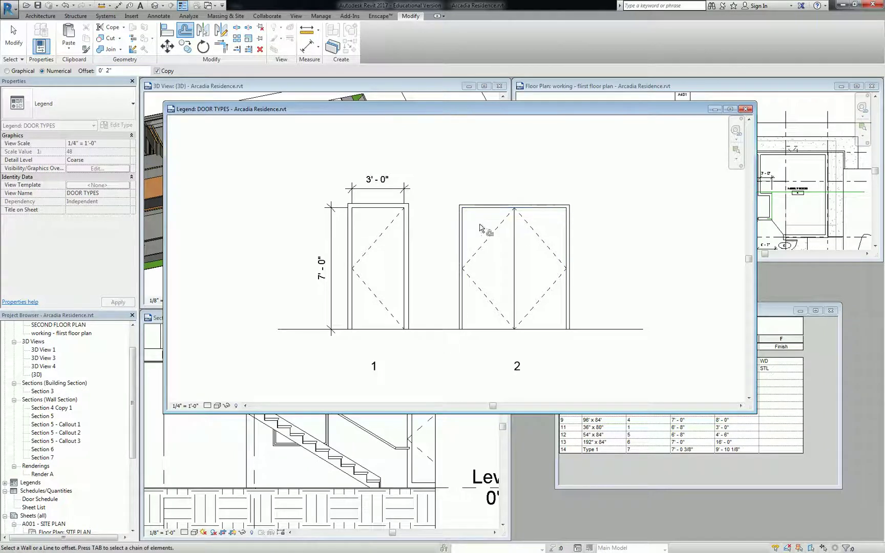
pyautogui.press('Escape')
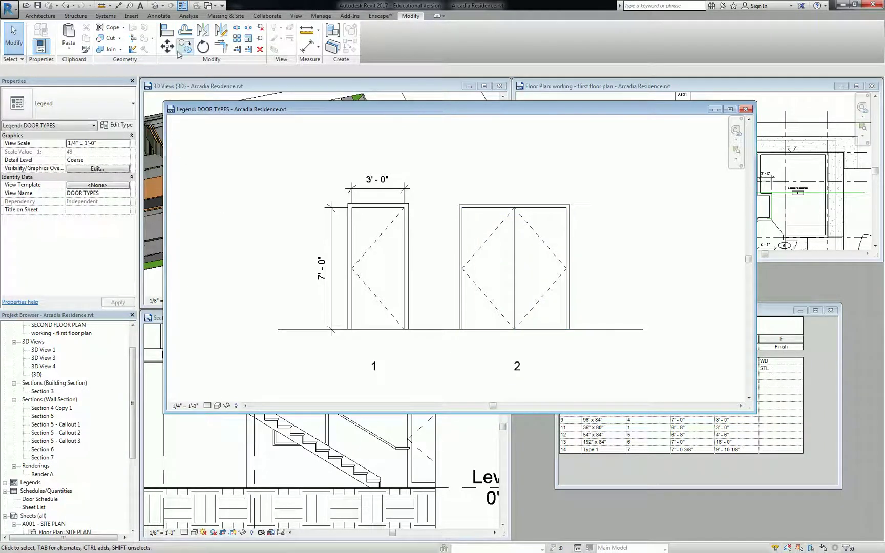
# - Dimension the double door's height beside it, from the base line to the inner edge of the frame head
pyautogui.click(119, 5)
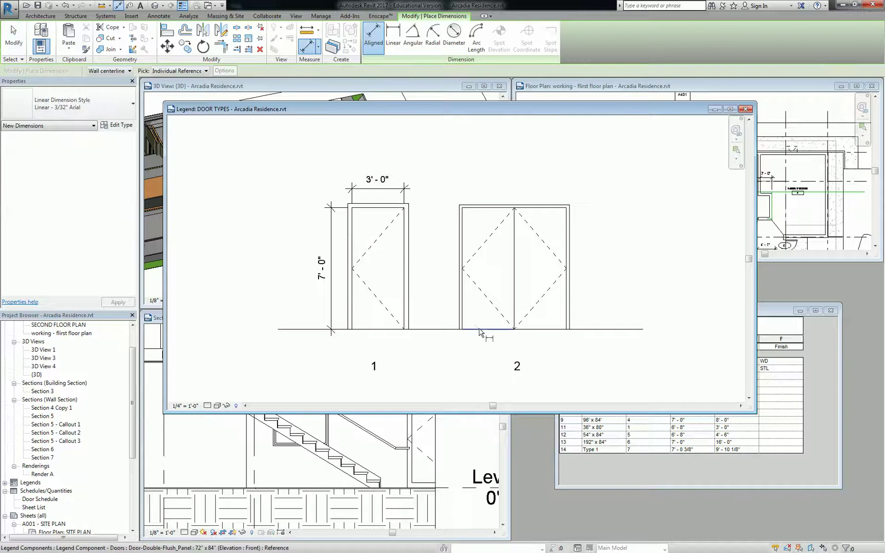
pyautogui.click(480, 330)
pyautogui.click(484, 207)
pyautogui.click(445, 226)
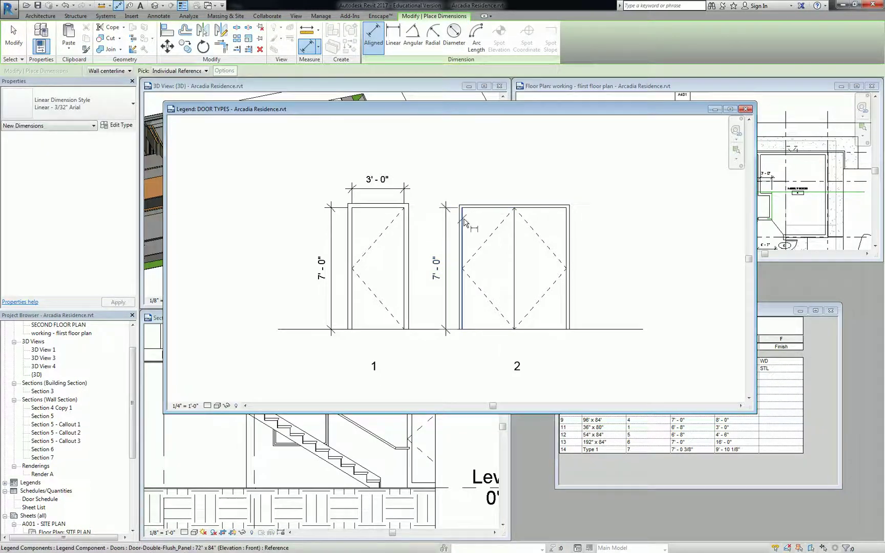
# - Dimension the double door's width between the inner frame edges and shift the dimension level with the single door's width dimension
pyautogui.click(464, 221)
pyautogui.click(567, 231)
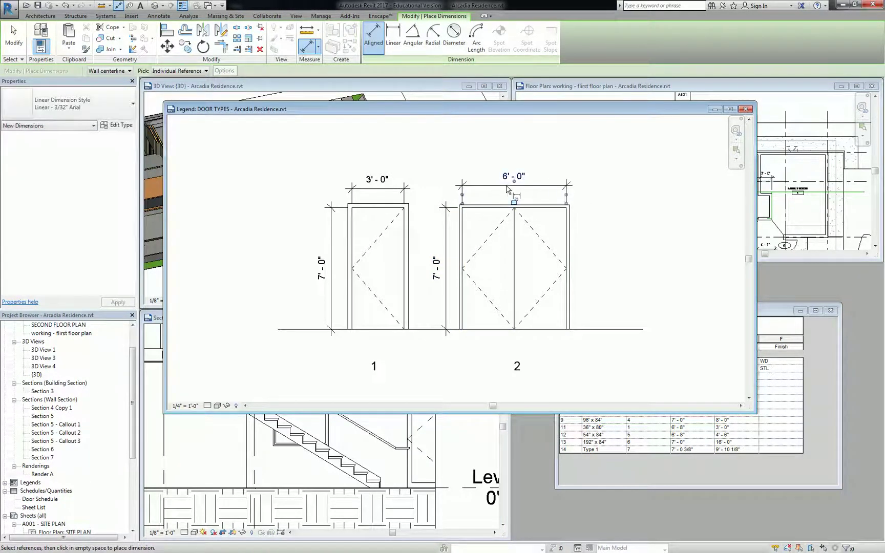
pyautogui.click(506, 189)
pyautogui.press('Escape')
pyautogui.moveTo(482, 186); pyautogui.dragTo(480, 193)
pyautogui.click(450, 166)
# - Copy the double-door legend component horizontally into the empty space beyond the framed double door
pyautogui.scroll(-2, 514, 227)
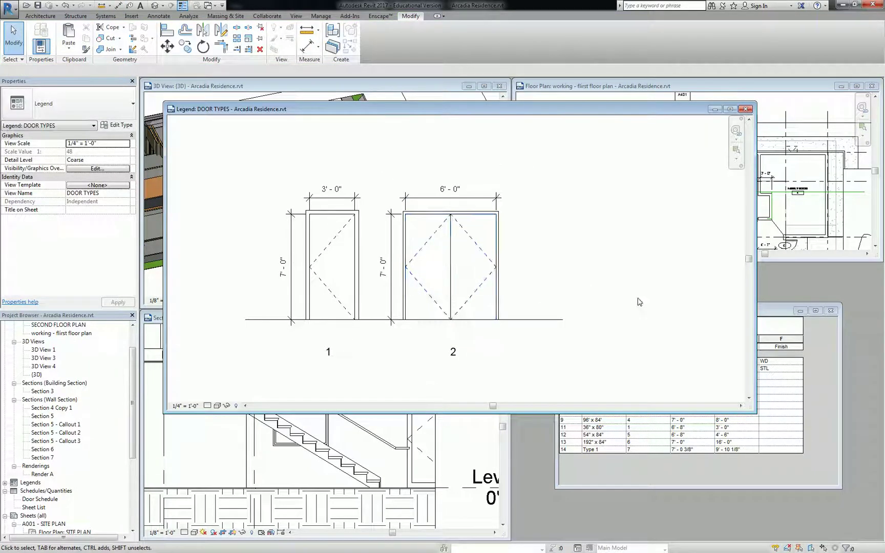
pyautogui.moveTo(639, 302); pyautogui.dragTo(560, 285, button='middle')
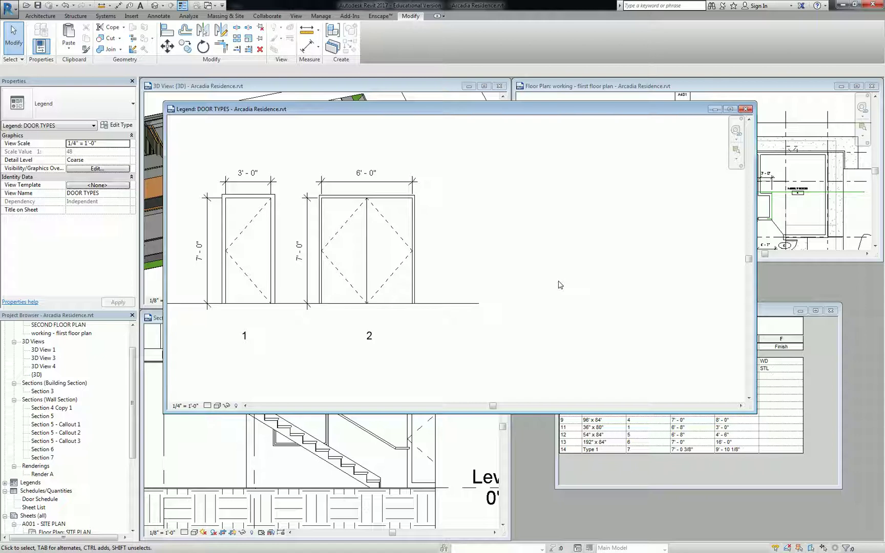
pyautogui.click(377, 241)
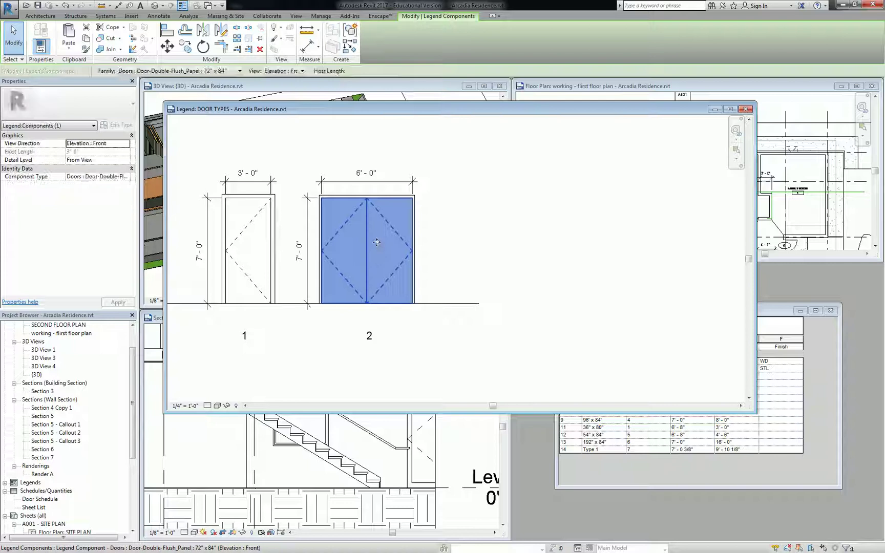
pyautogui.press('c')
pyautogui.press('o')
pyautogui.click(379, 241)
pyautogui.click(500, 242)
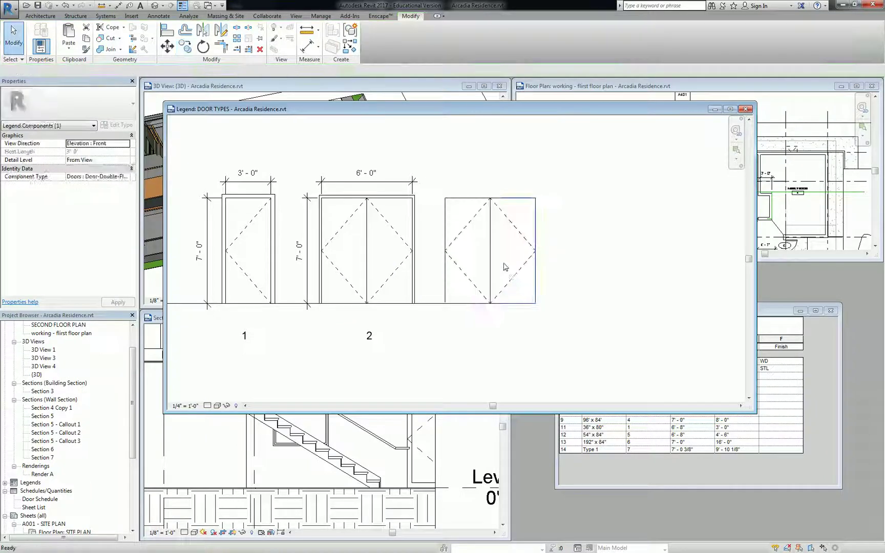
# - Change the copied component's family to the furniture type Desk : 60" x 30" Student
pyautogui.click(175, 71)
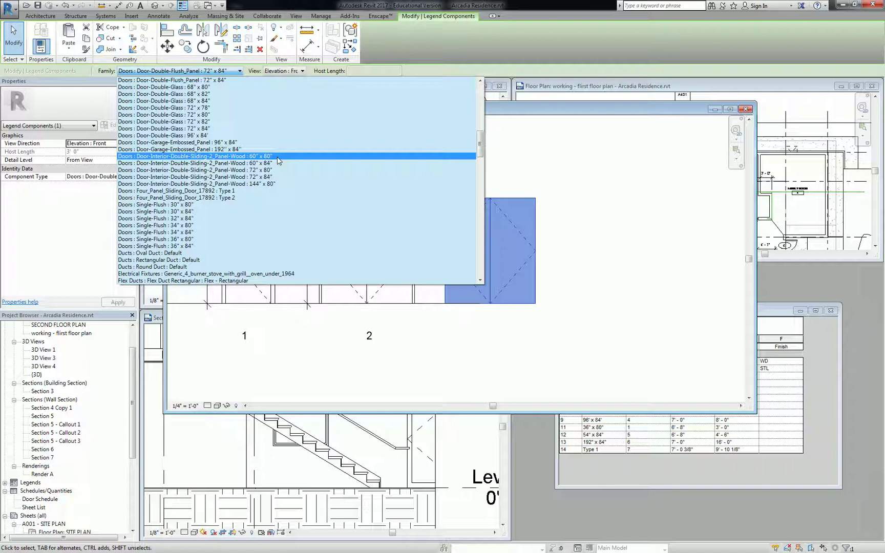
pyautogui.scroll(-15, 279, 160)
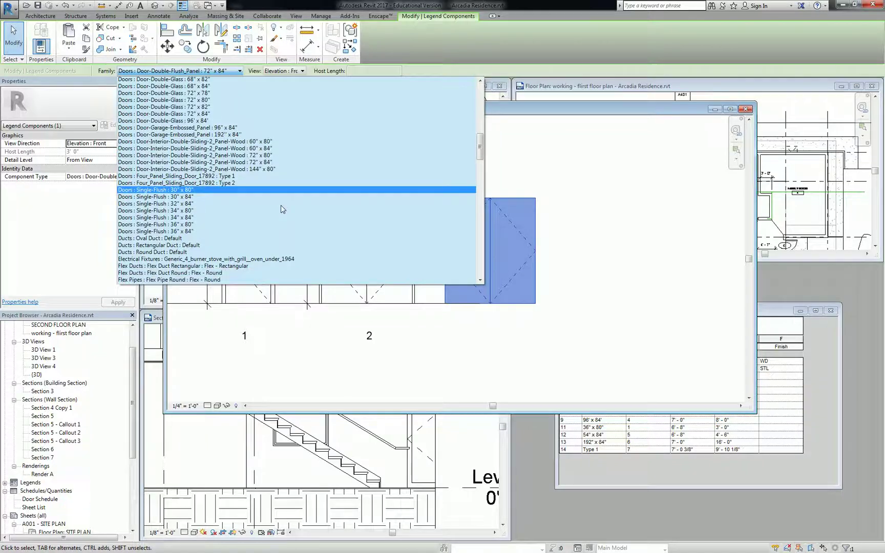
pyautogui.scroll(-3, 198, 177)
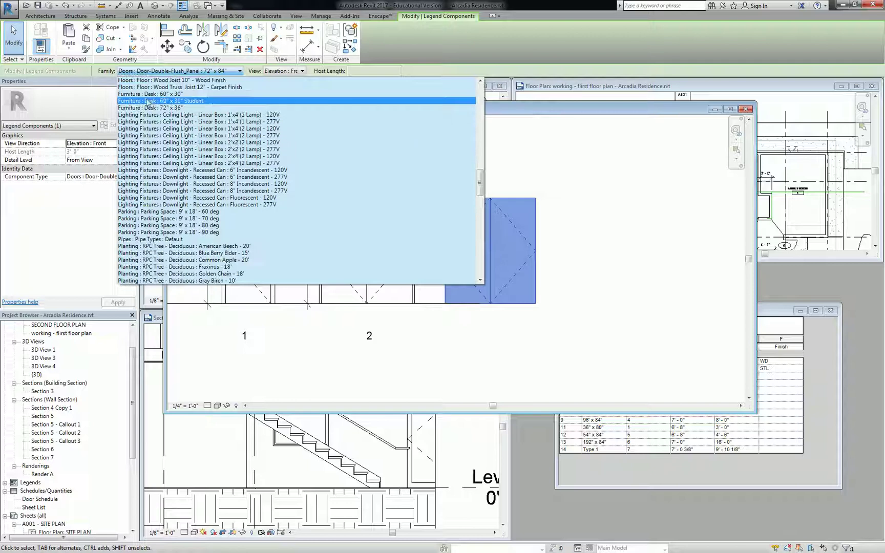
pyautogui.click(151, 102)
pyautogui.click(521, 259)
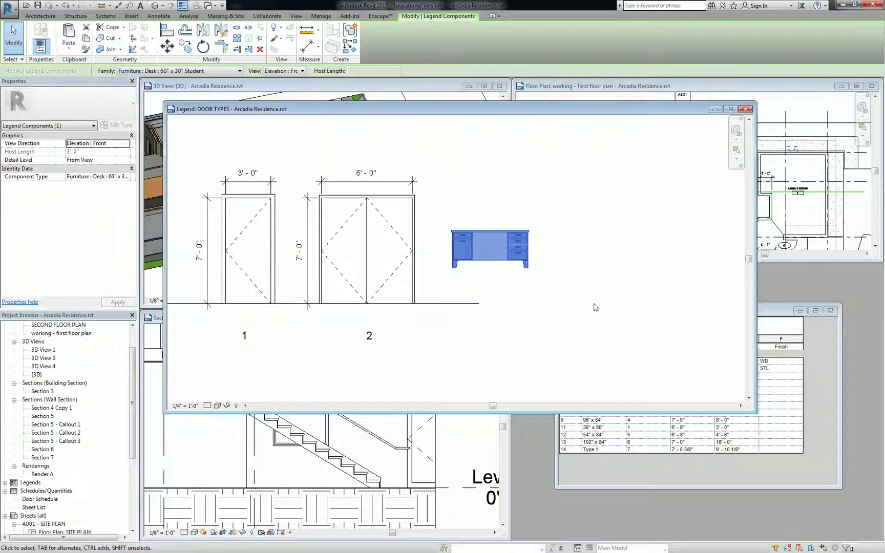
# - Change the desk component's family to the fixed window type 16" x 72"
pyautogui.press('Escape')
pyautogui.click(515, 253)
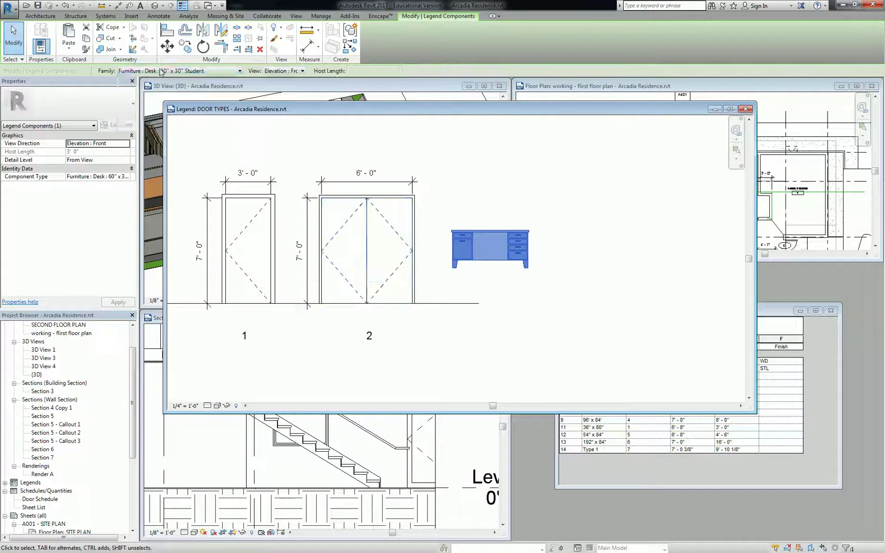
pyautogui.click(157, 72)
pyautogui.scroll(-3, 203, 213)
pyautogui.scroll(-15, 205, 214)
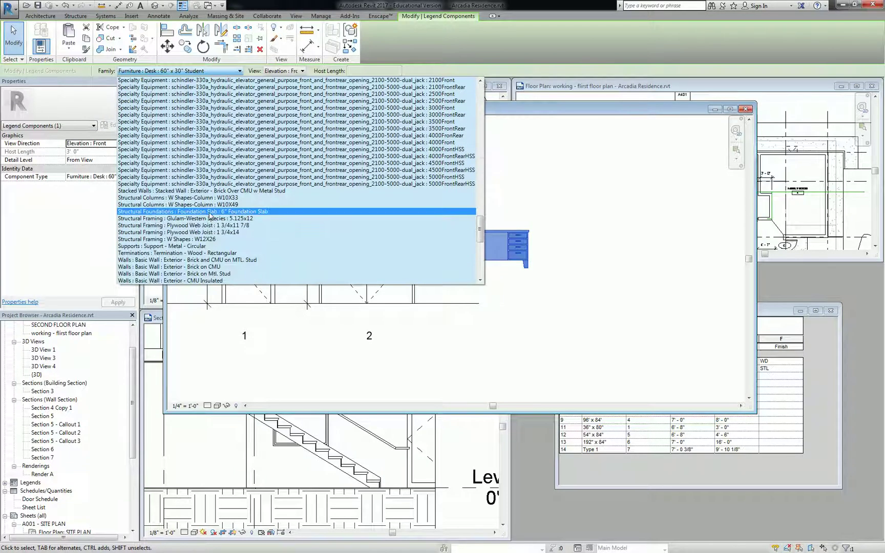
pyautogui.scroll(-3, 205, 214)
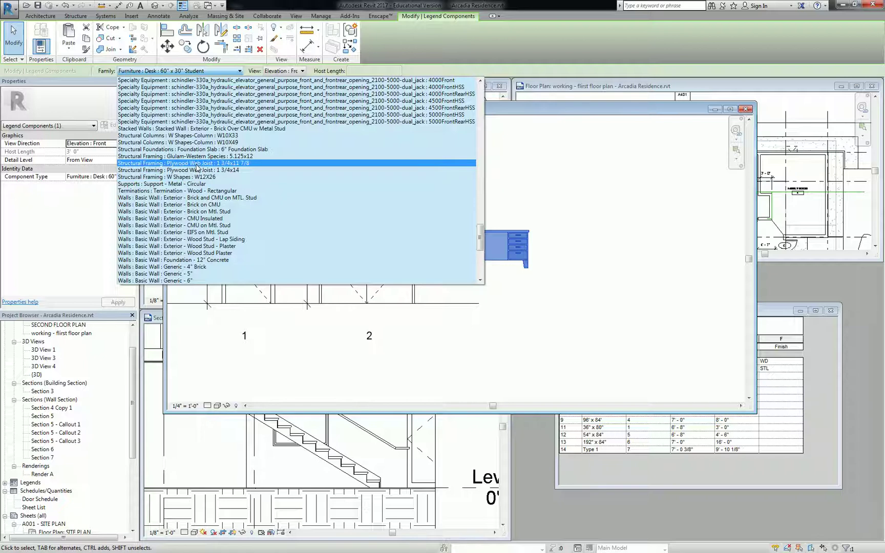
pyautogui.scroll(-5, 203, 176)
pyautogui.scroll(-4, 203, 176)
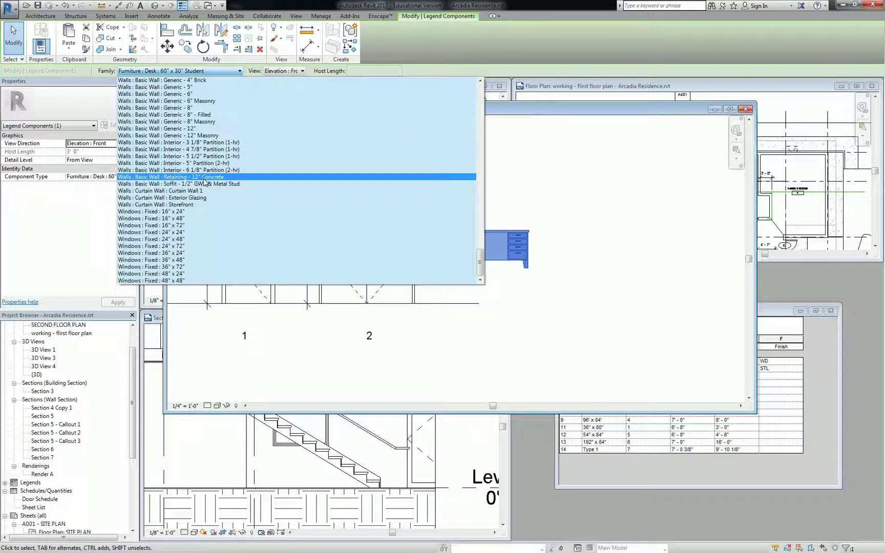
pyautogui.click(205, 198)
pyautogui.press('Escape')
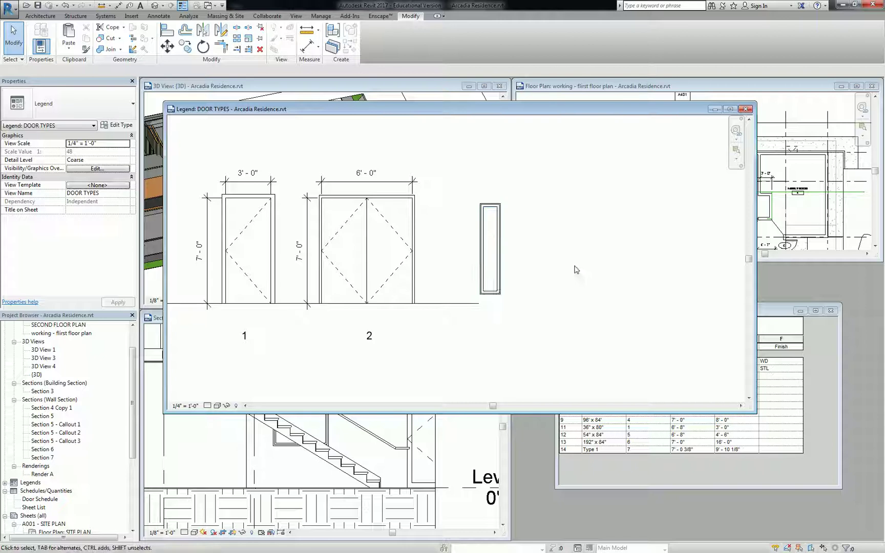
# - Undo both family changes on the copied component and delete the double-door copy
pyautogui.hotkey('ctrl', 'z')
pyautogui.hotkey('ctrl', 'z')
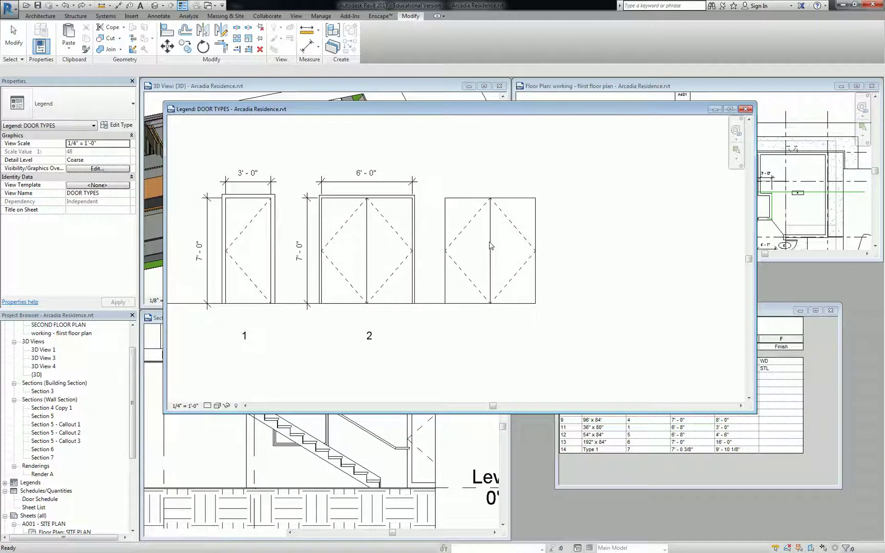
pyautogui.click(491, 232)
pyautogui.press('Delete')
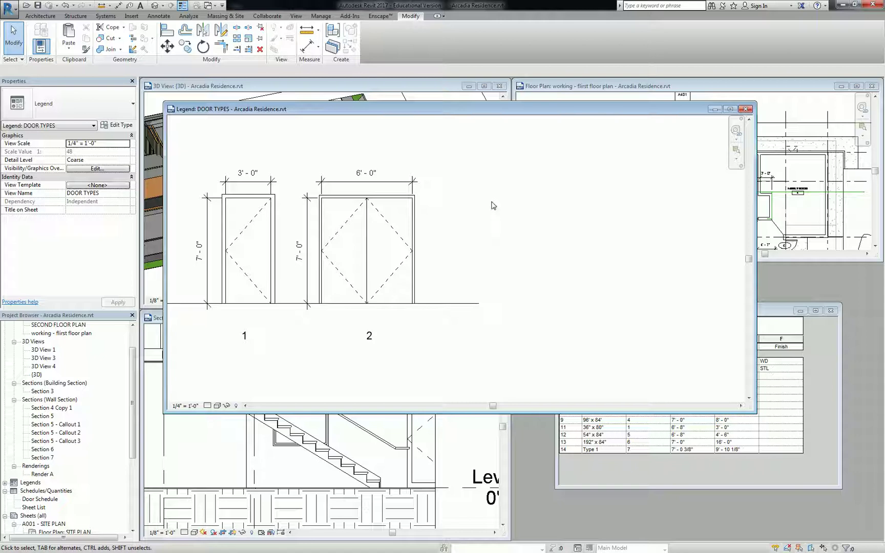
pyautogui.click(160, 16)
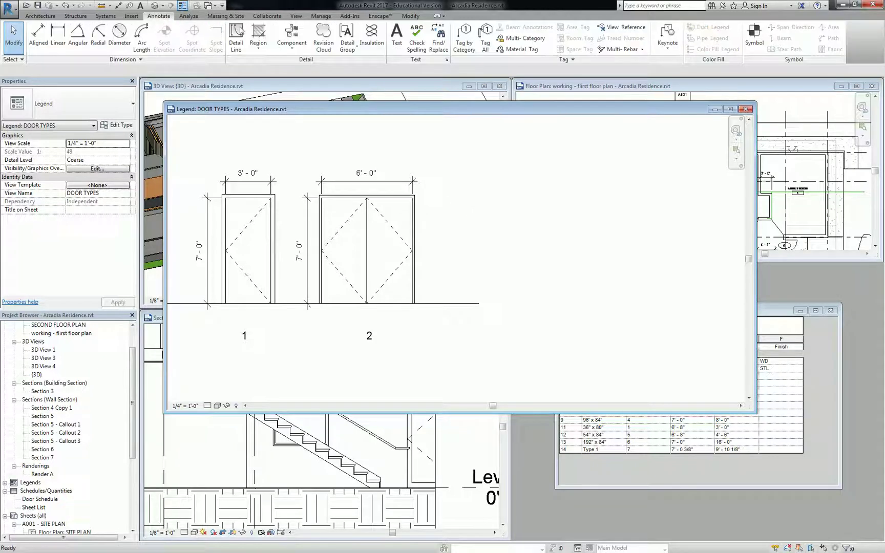
pyautogui.click(291, 48)
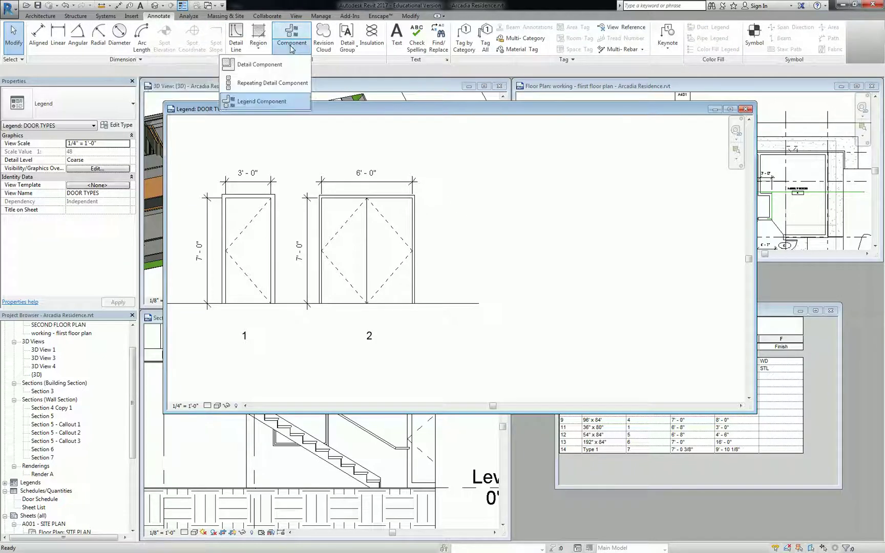
pyautogui.click(279, 105)
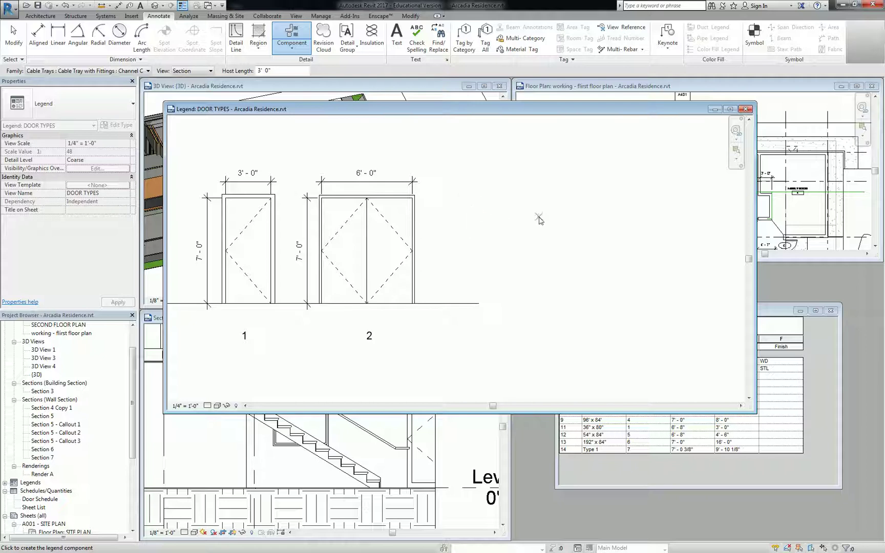
pyautogui.click(130, 72)
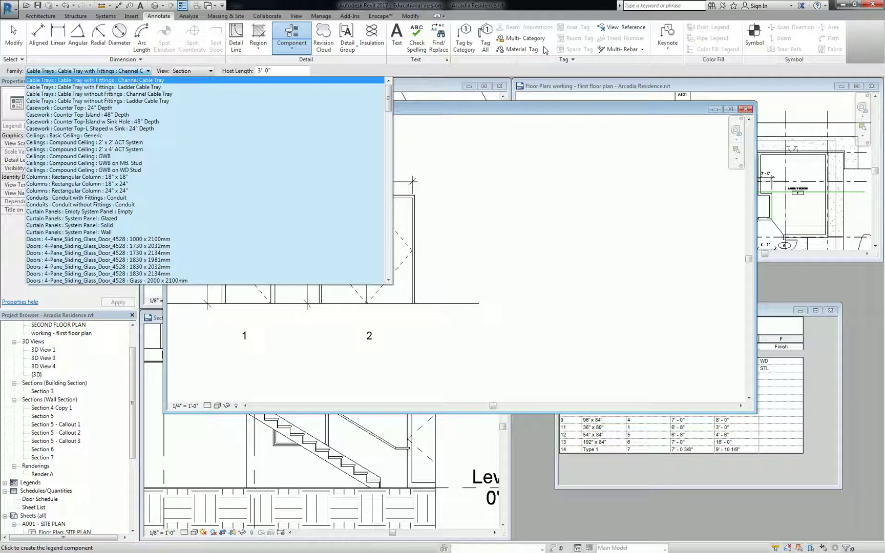
pyautogui.click(559, 114)
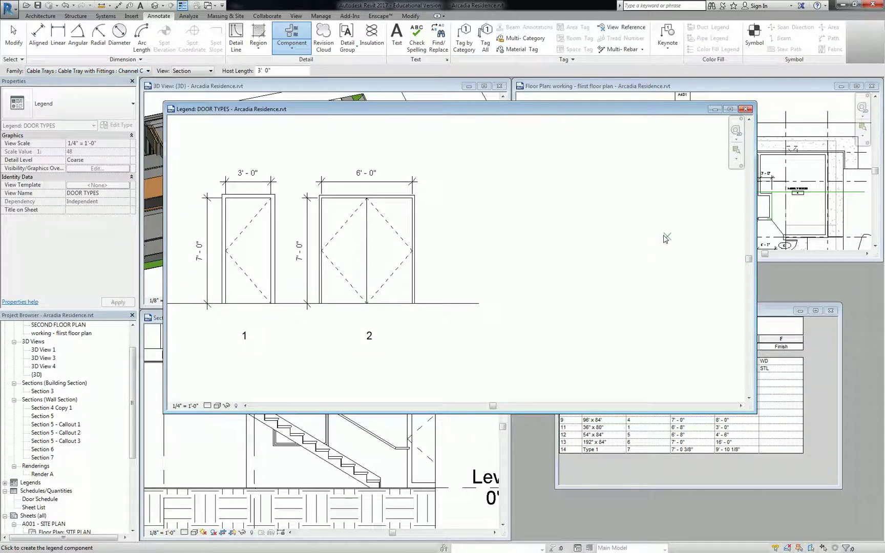
pyautogui.click(579, 222)
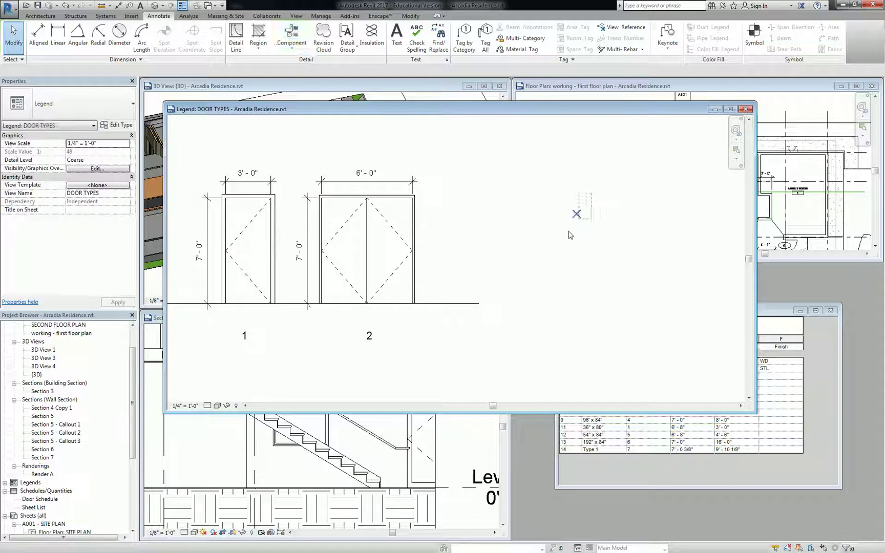
pyautogui.press('Escape')
pyautogui.press('Escape')
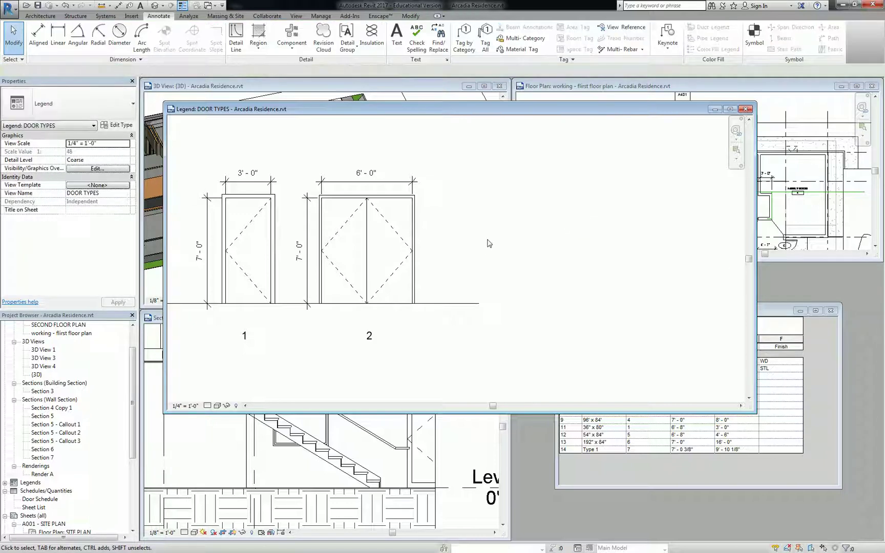
# - Bring the Door Schedule in front of the door types legend to check the type marks
pyautogui.moveTo(462, 234); pyautogui.dragTo(585, 239, button='middle')
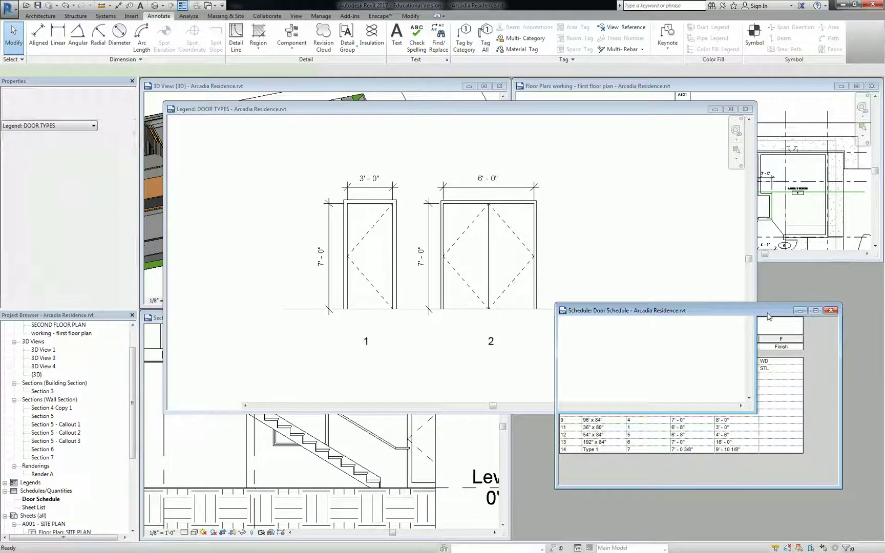
pyautogui.click(768, 314)
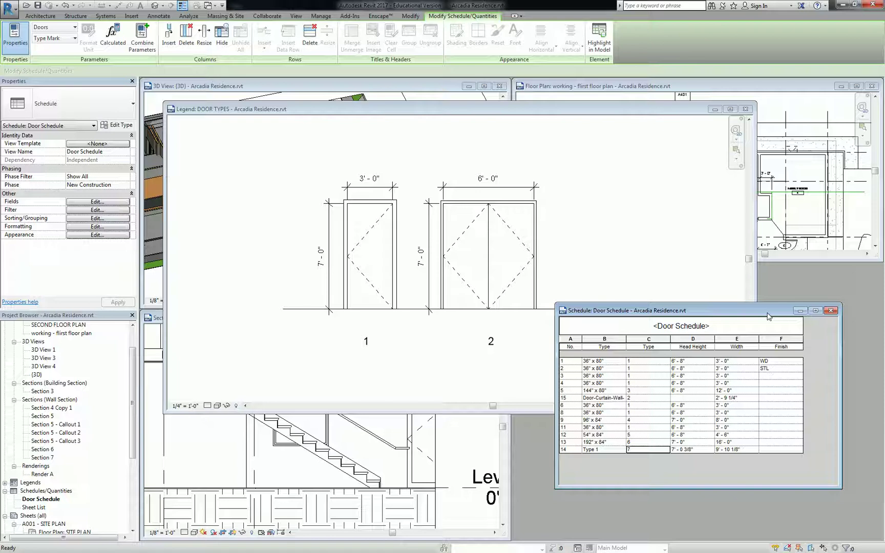